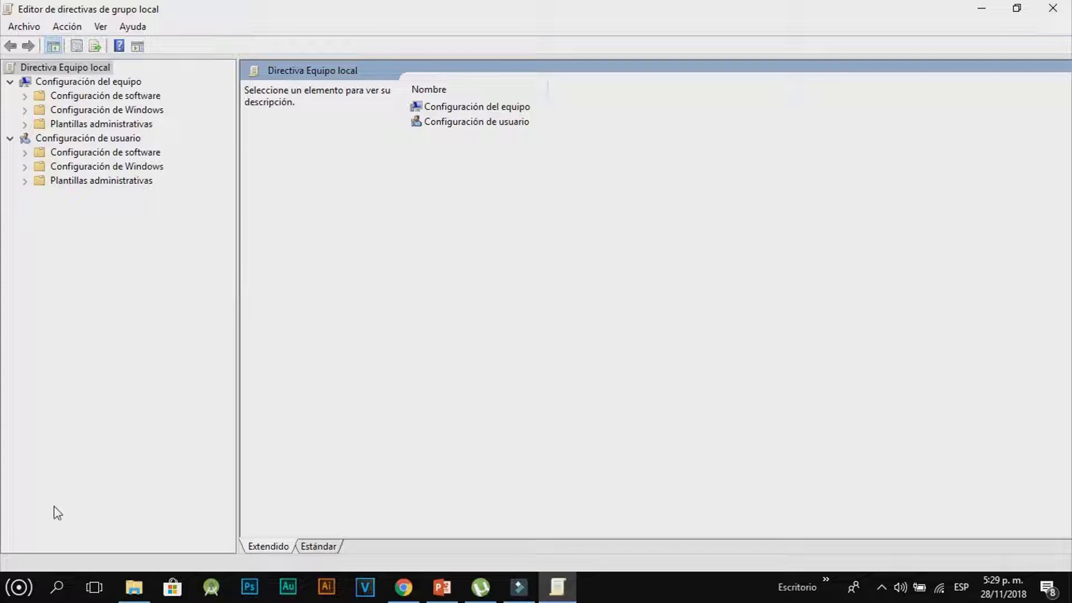
left_click(18, 586)
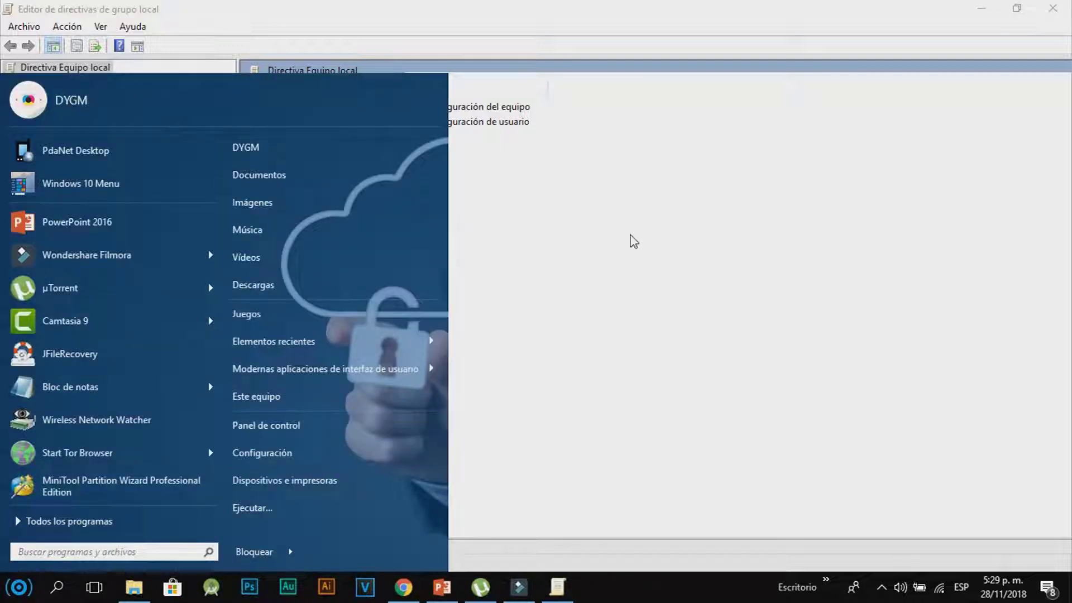
left_click(614, 234)
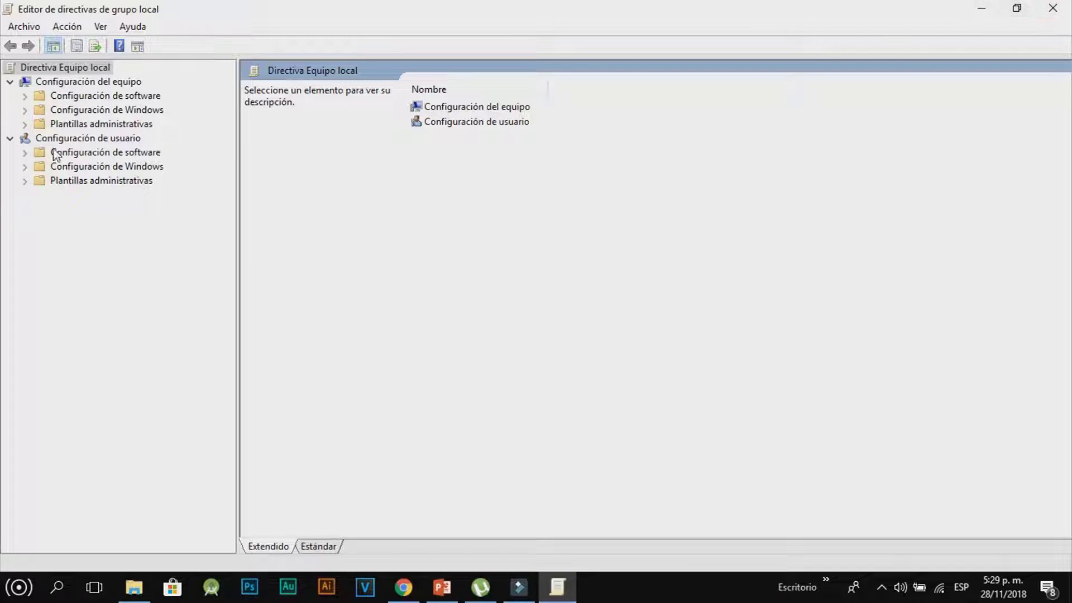
List all settings of the computer's administrative templates and select the policy "Abrir iconos de Internet Explorer en el escritorio"
left_click(26, 124)
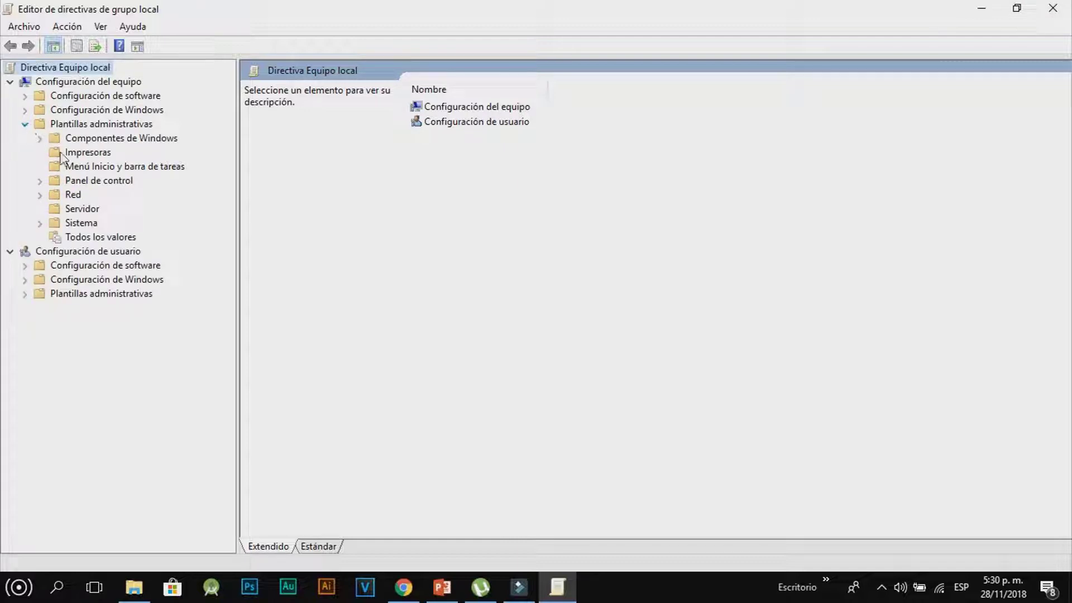
left_click(84, 238)
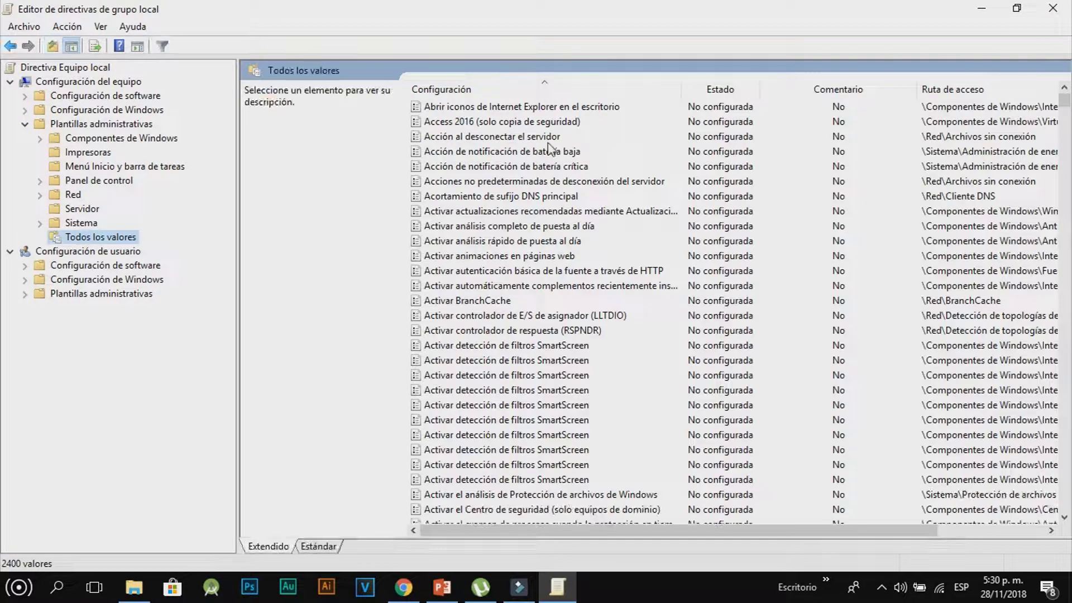
left_click(522, 110)
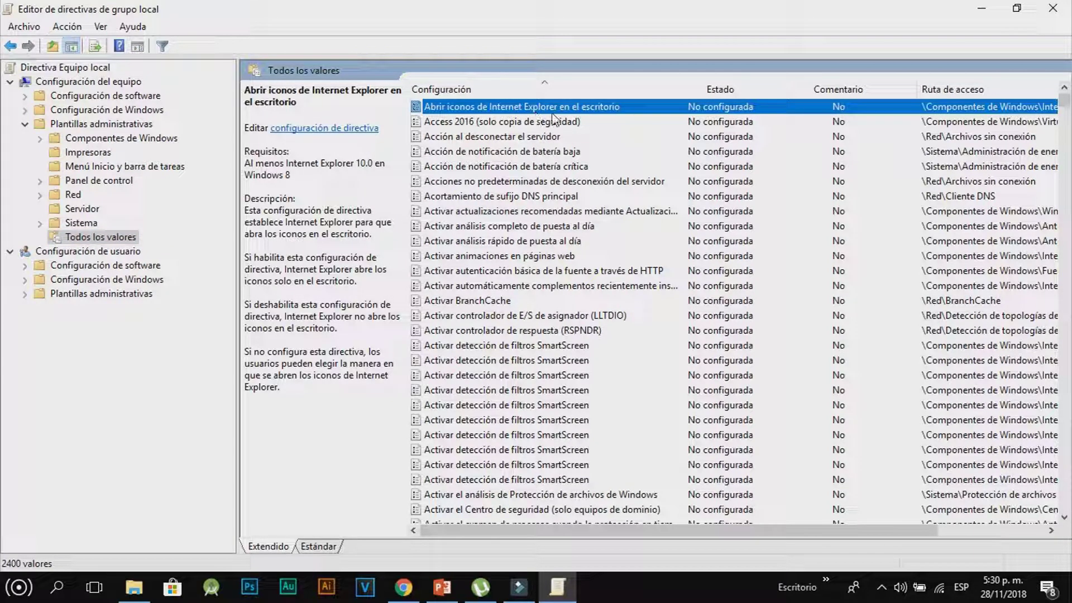
Try the Habilitada option in the "Abrir iconos de Internet Explorer en el escritorio" policy and cancel the dialog
right_click(616, 106)
left_click(678, 113)
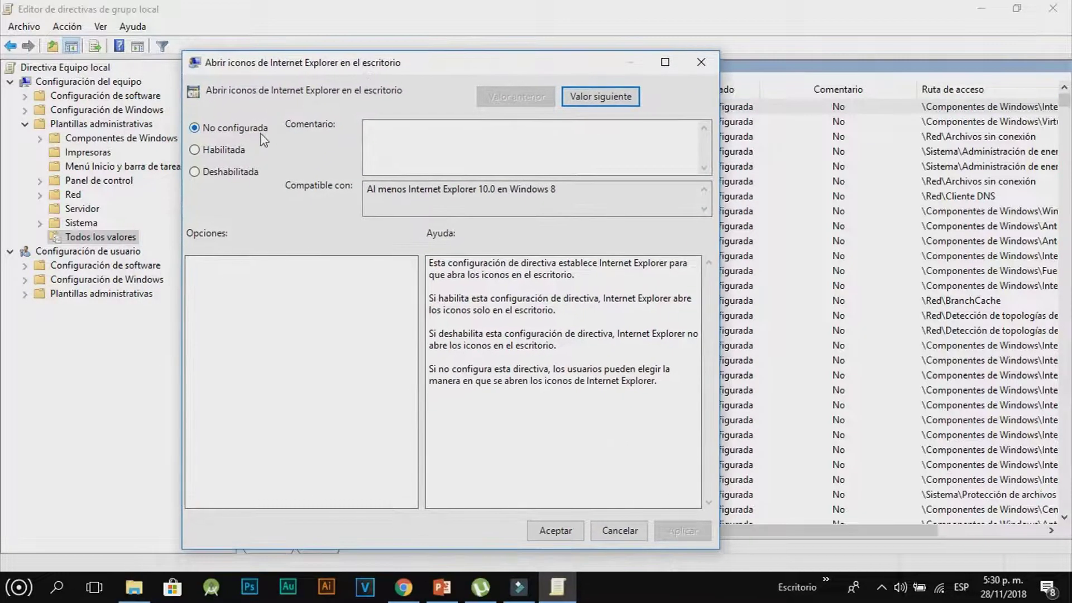
left_click(229, 149)
left_click(705, 531)
left_click(641, 533)
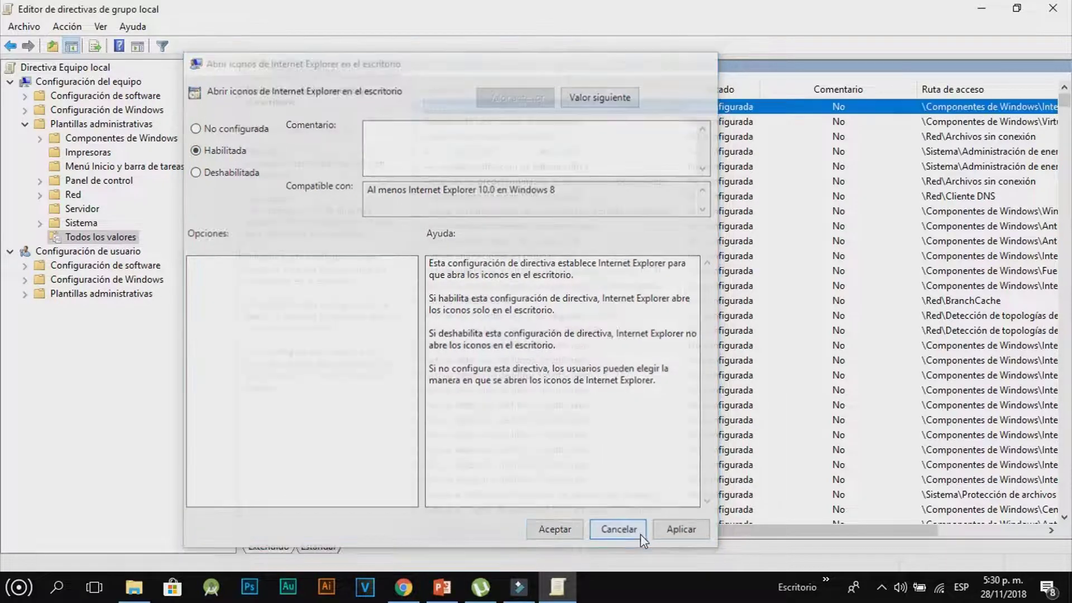
Sort the policies by Estado, view the description of "Desactivar Antivirus de Windows Defender", and close the group policy editor
left_click(720, 89)
left_click(721, 121)
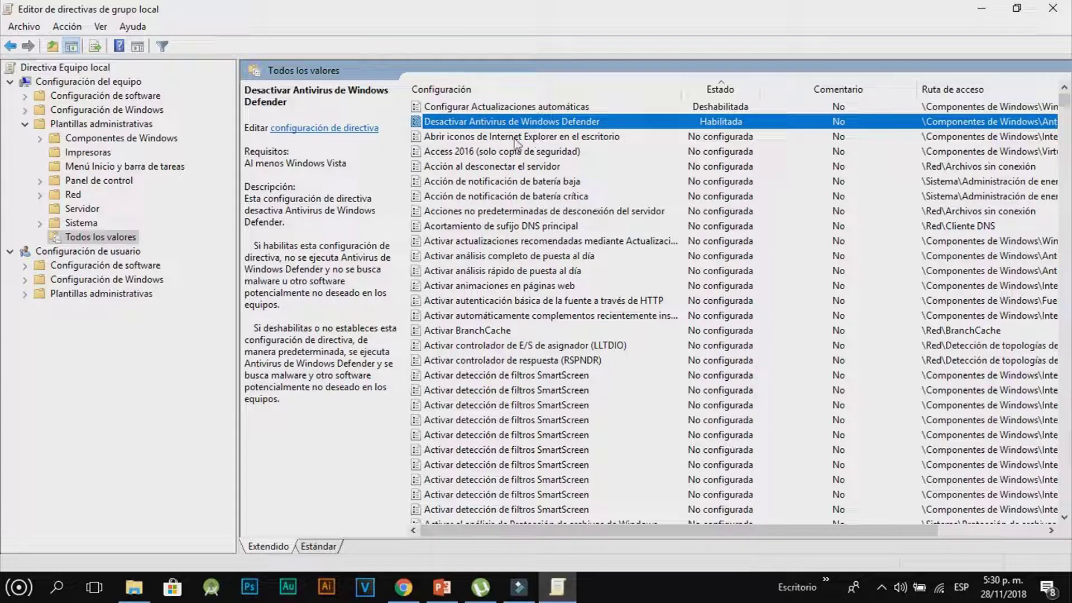
left_click(1052, 8)
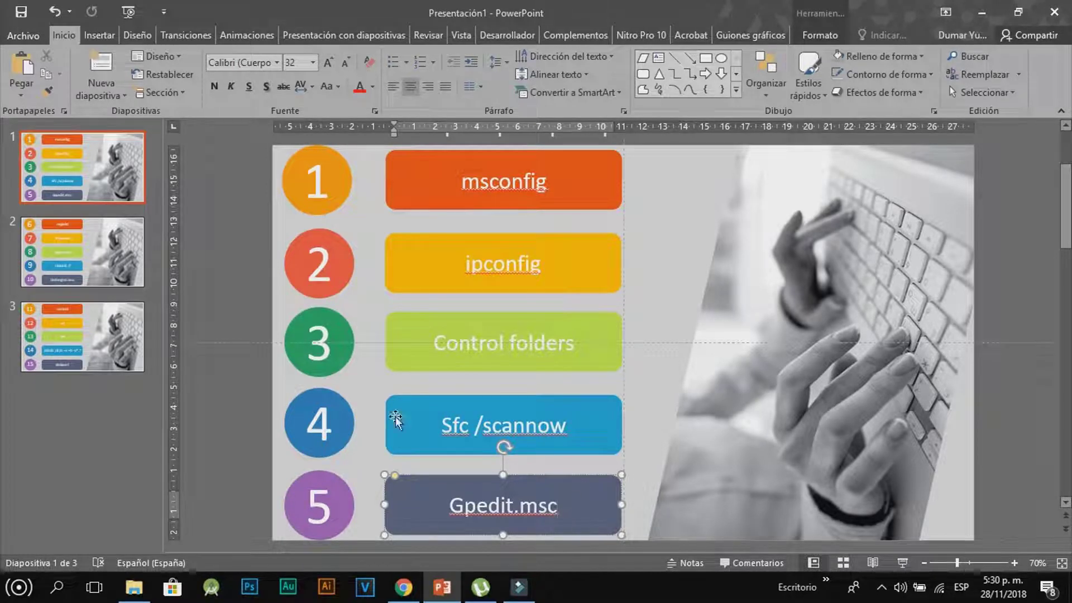
Show slide 2 in PowerPoint with the regedit entry and launch regedit through the Windows Run dialog
left_click(96, 248)
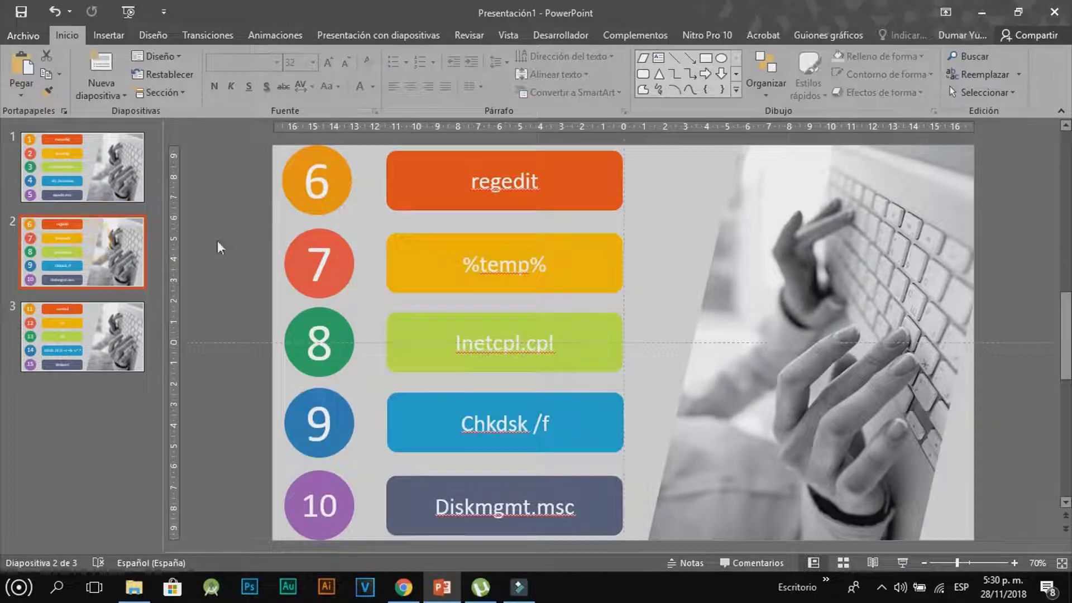
left_click(536, 183)
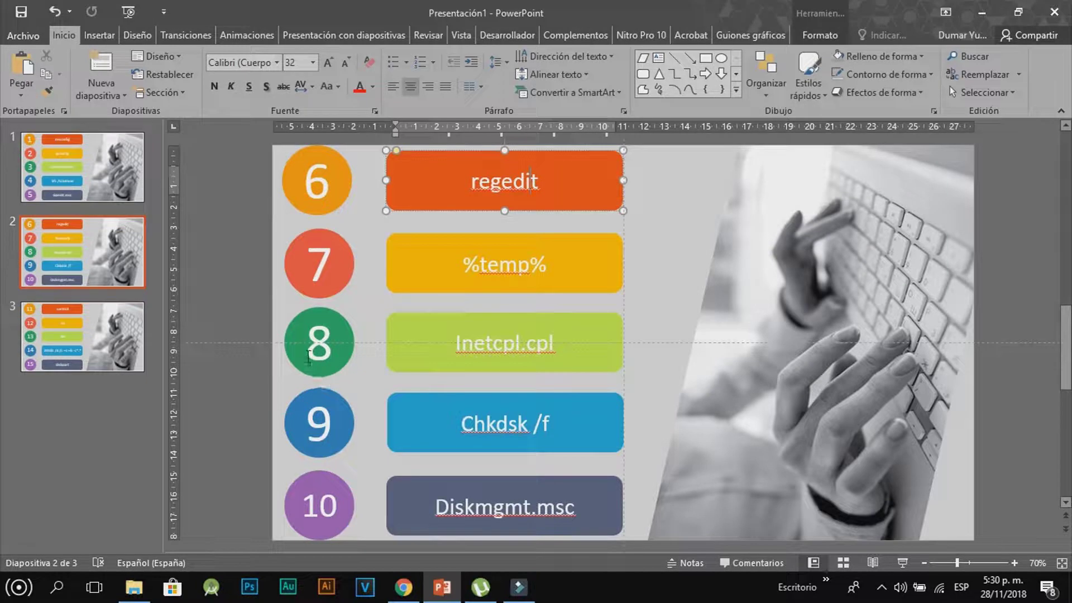
key("super+r")
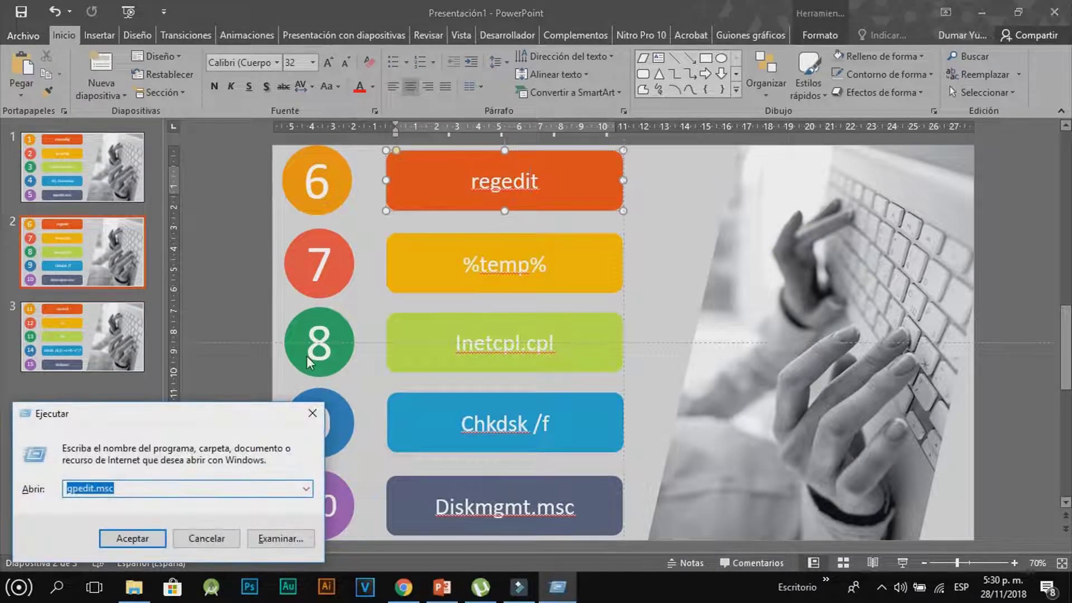
type("re")
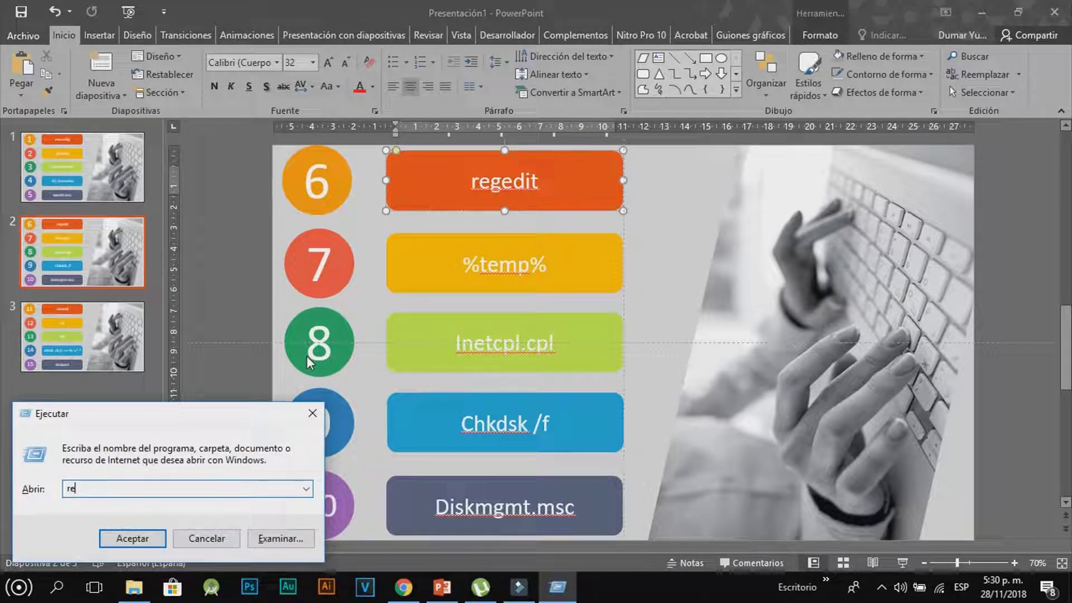
type("gedit")
key("Return")
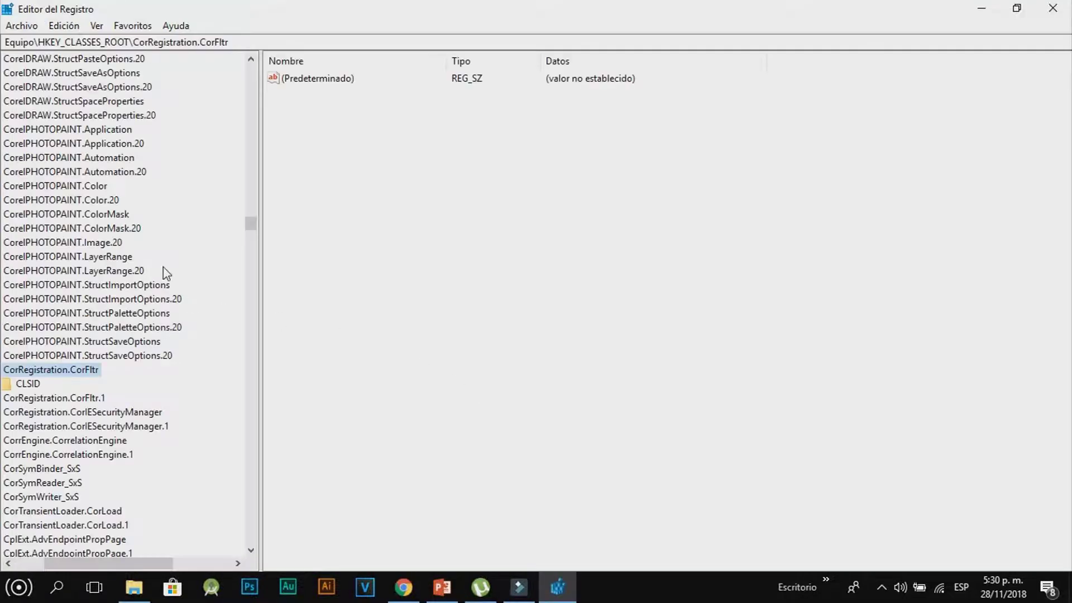
Collapse the CorRegistration.CorFltr key and the whole HKEY_CLASSES_ROOT branch in the registry tree
left_click_drag(167, 564, 61, 562)
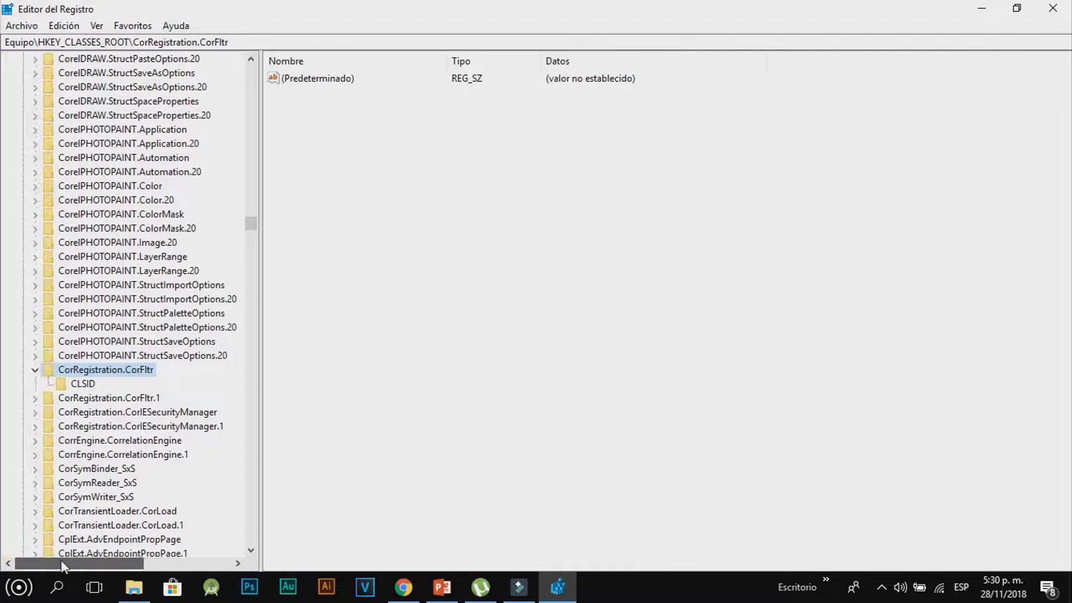
left_click(34, 370)
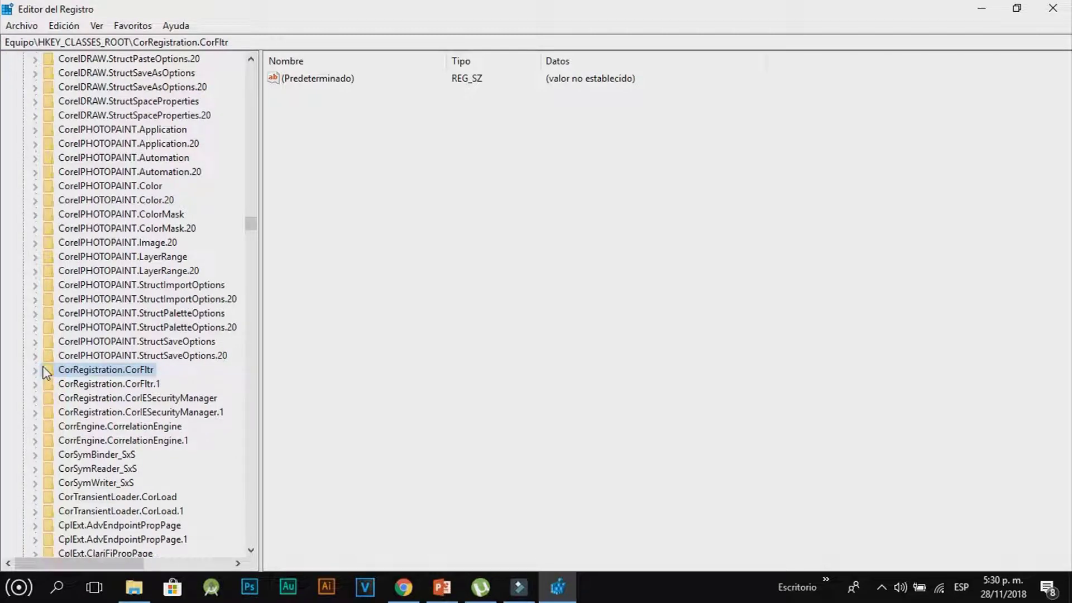
scroll(43, 246, "up", 20)
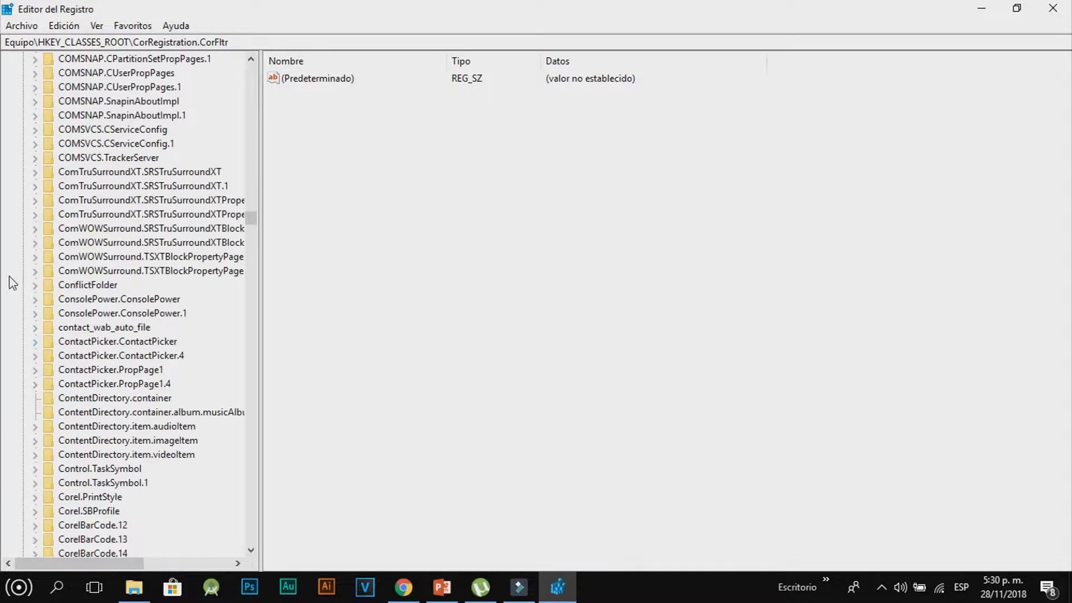
scroll(6, 298, "up", 20)
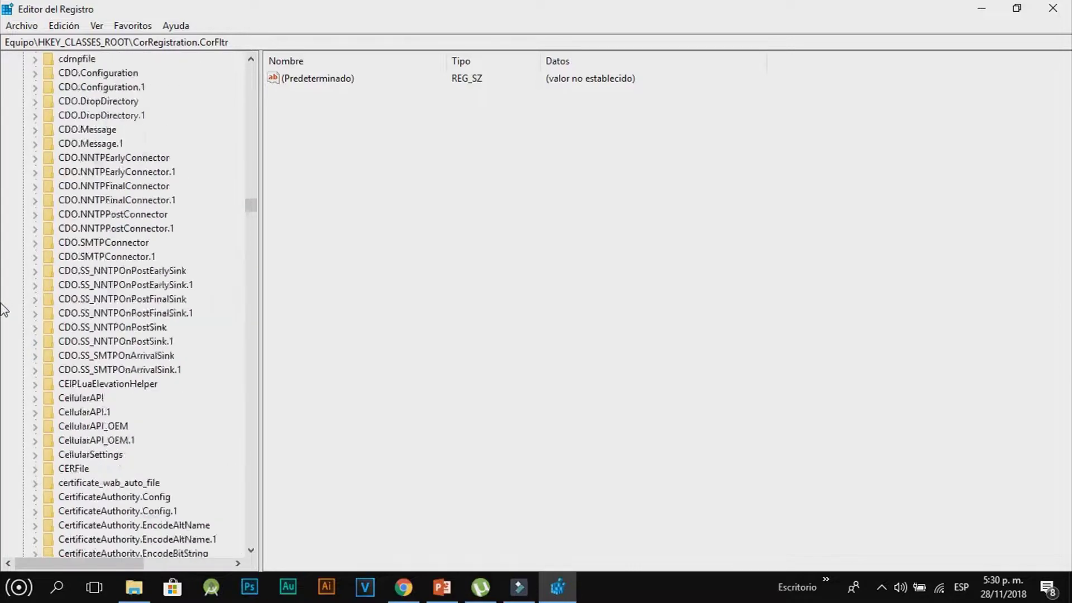
scroll(4, 311, "up", 20)
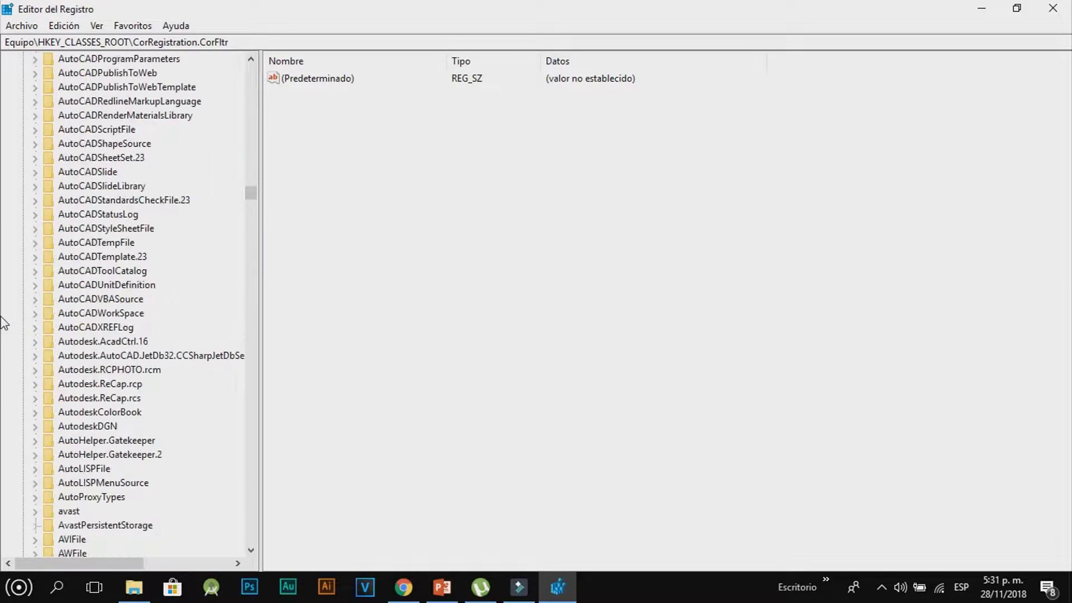
scroll(4, 324, "up", 20)
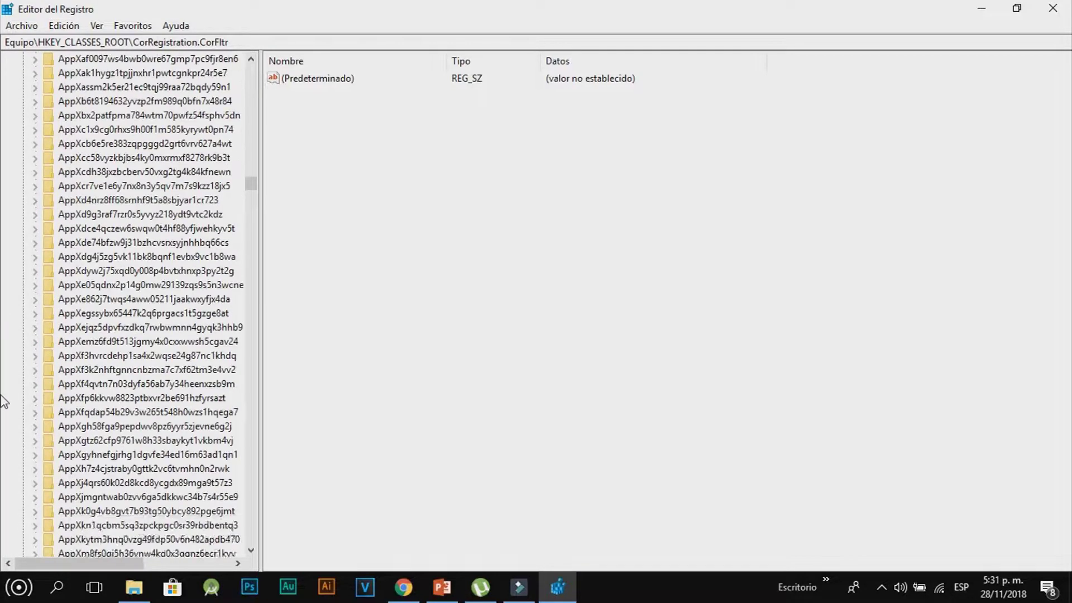
scroll(4, 404, "up", 20)
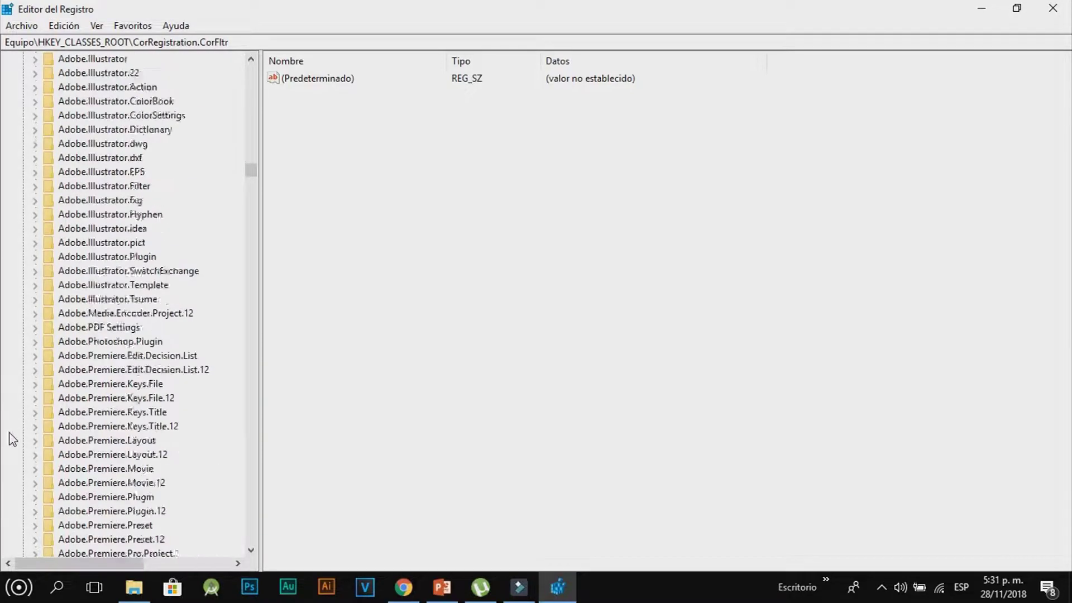
scroll(9, 469, "up", 20)
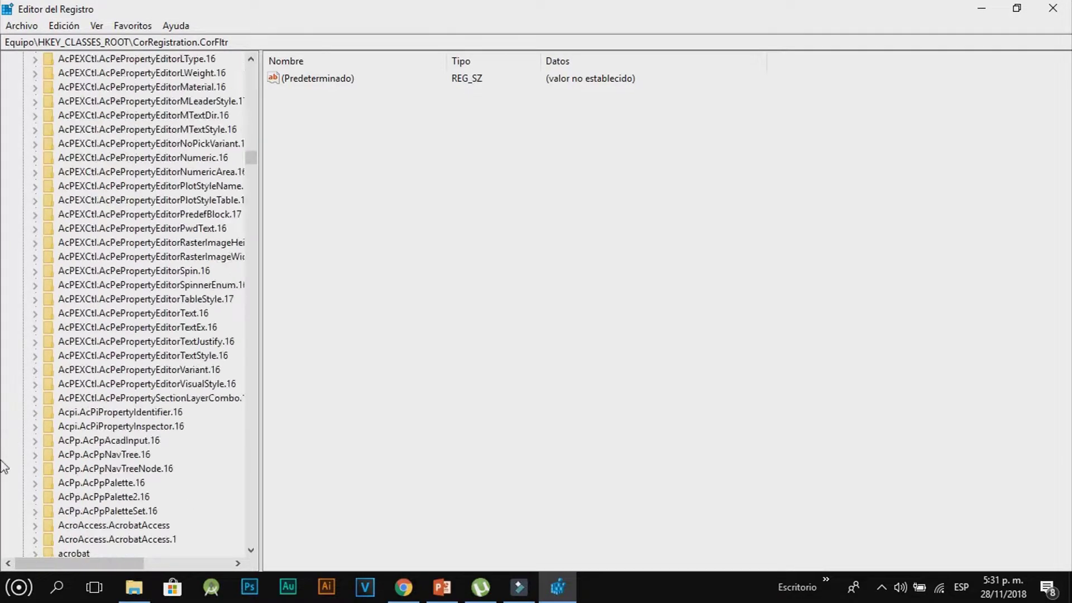
scroll(4, 496, "up", 20)
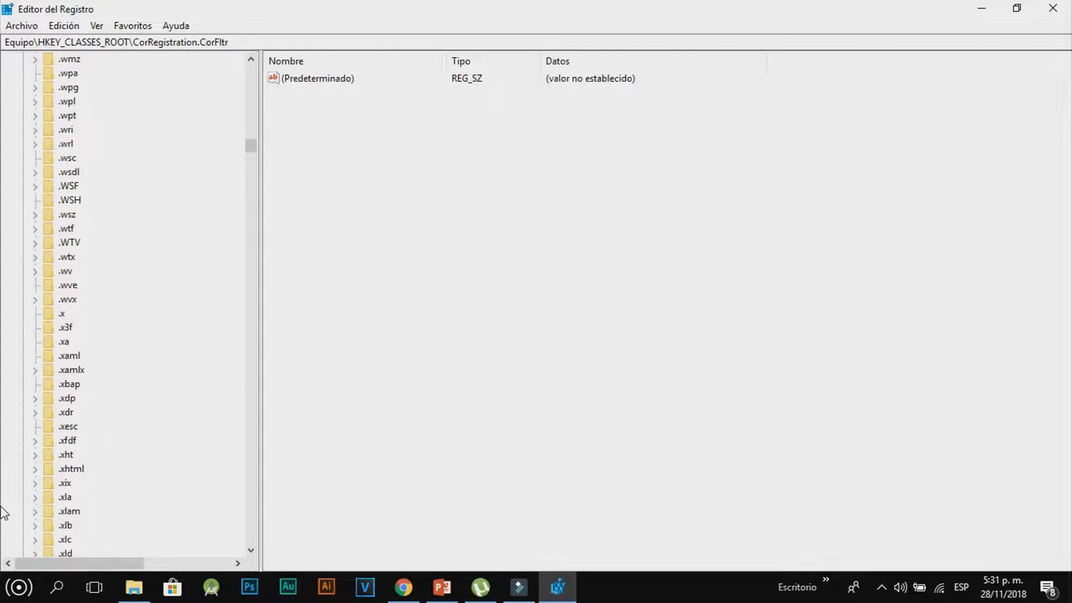
scroll(4, 525, "up", 20)
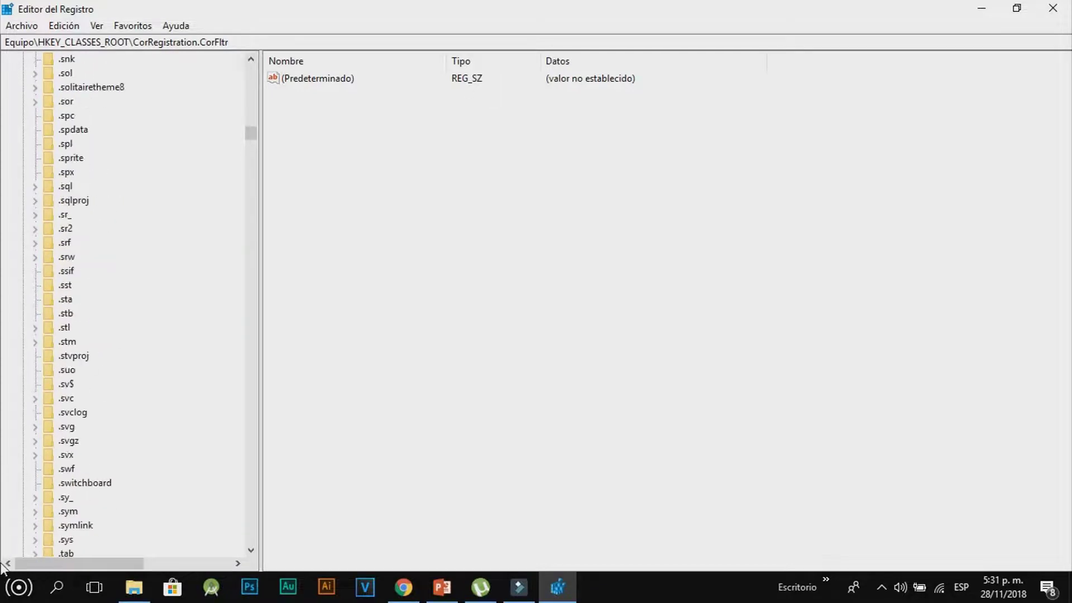
left_click_drag(250, 135, 256, 72)
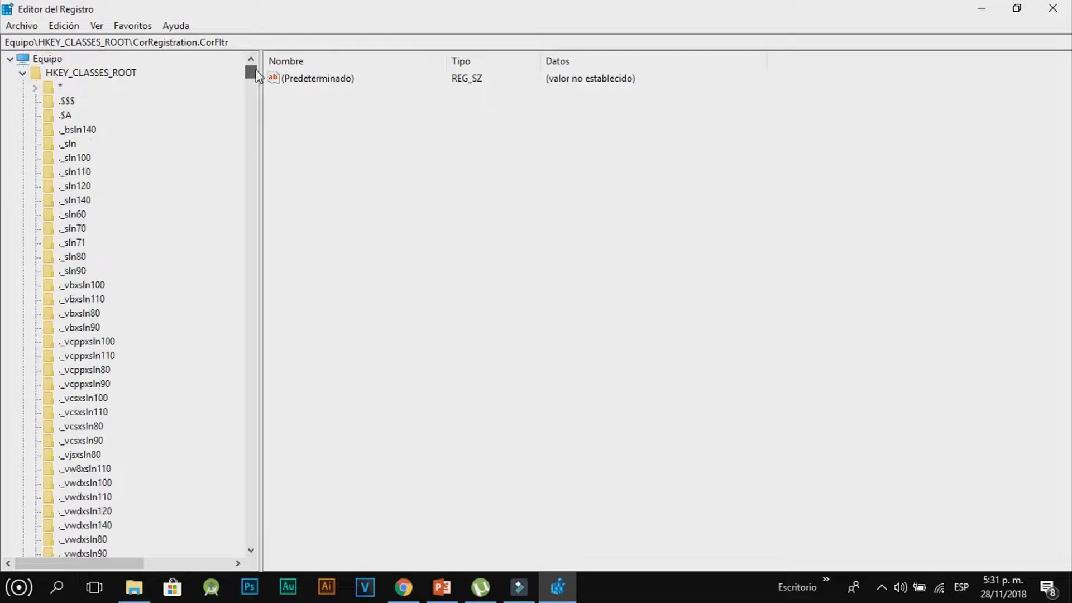
left_click(23, 73)
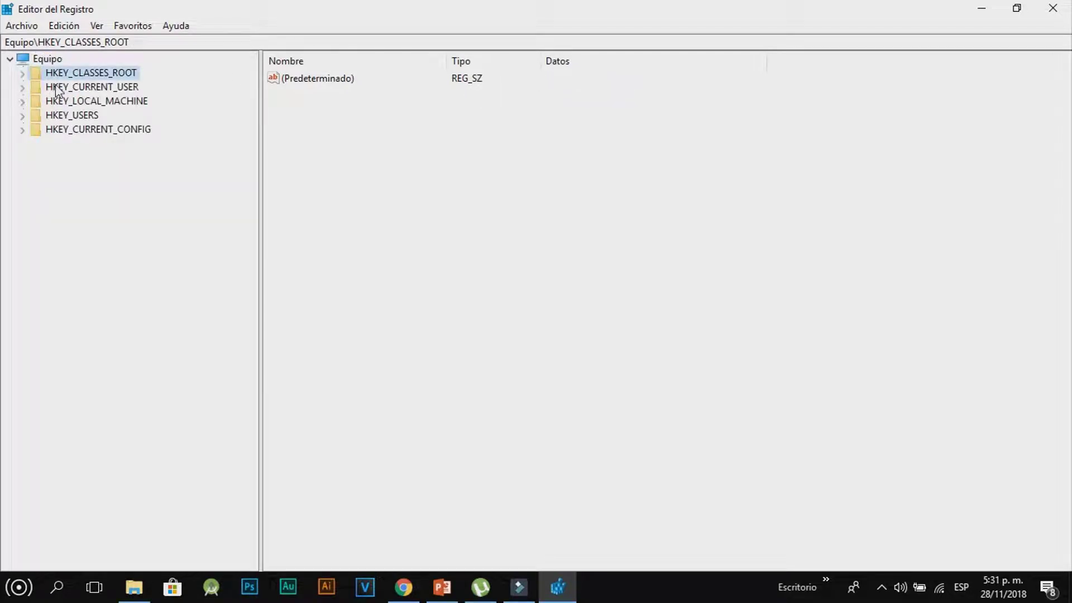
View the values of the five root registry keys, from HKEY_CLASSES_ROOT to HKEY_CURRENT_CONFIG, and close the Registry Editor
left_click(90, 88)
left_click(95, 101)
left_click(85, 113)
left_click(82, 100)
left_click(96, 90)
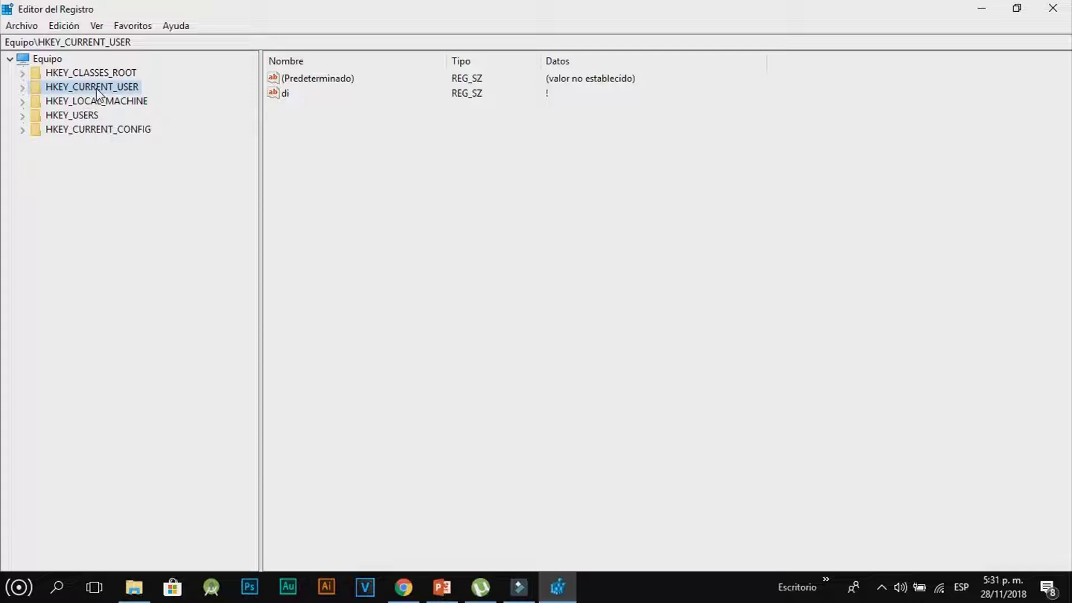
left_click(104, 75)
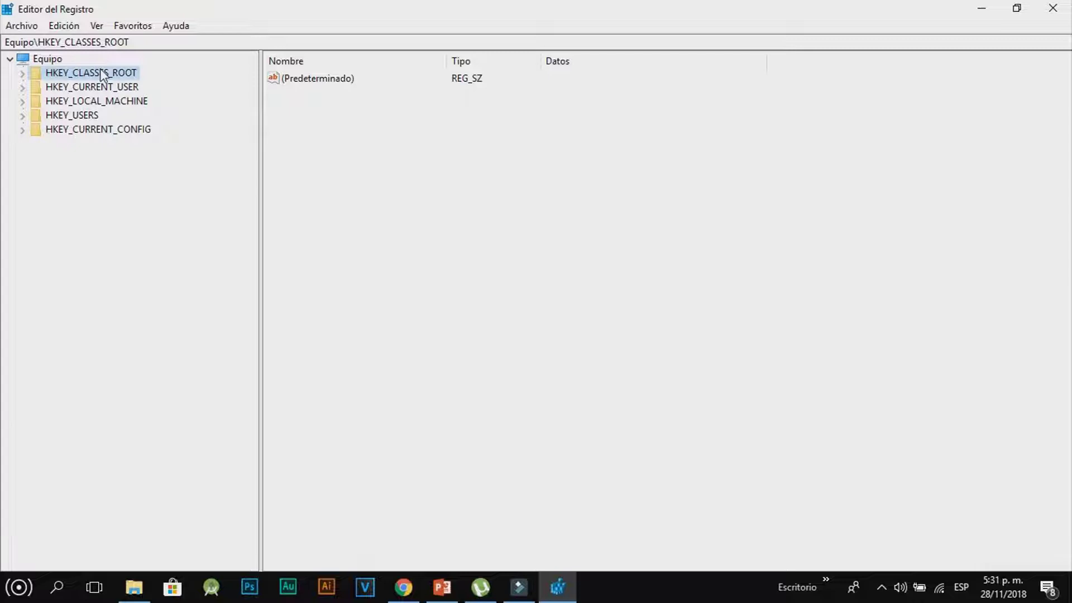
left_click(123, 105)
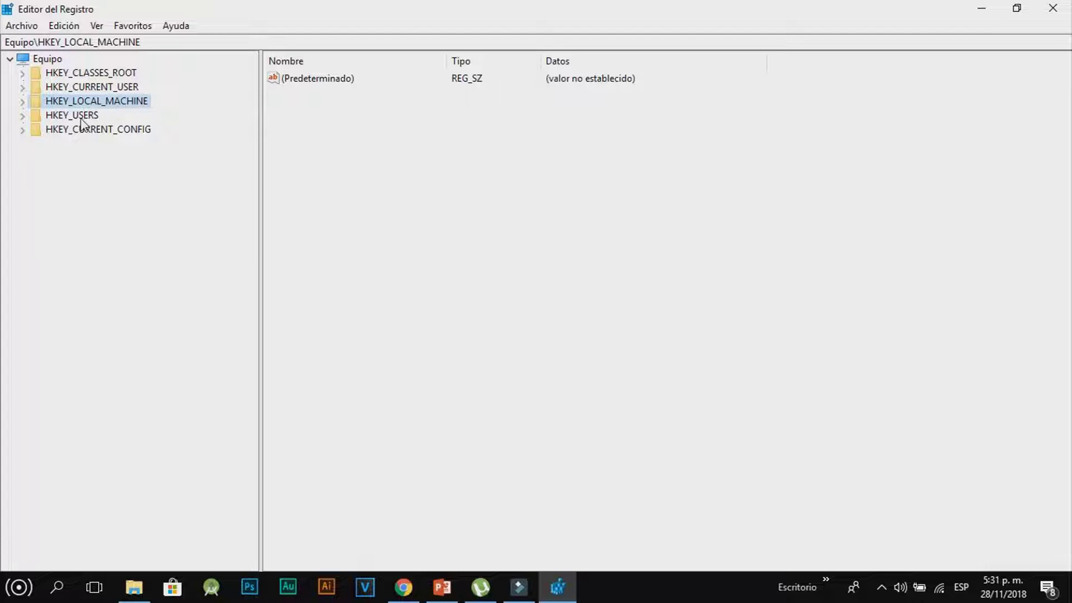
left_click(82, 123)
left_click(125, 132)
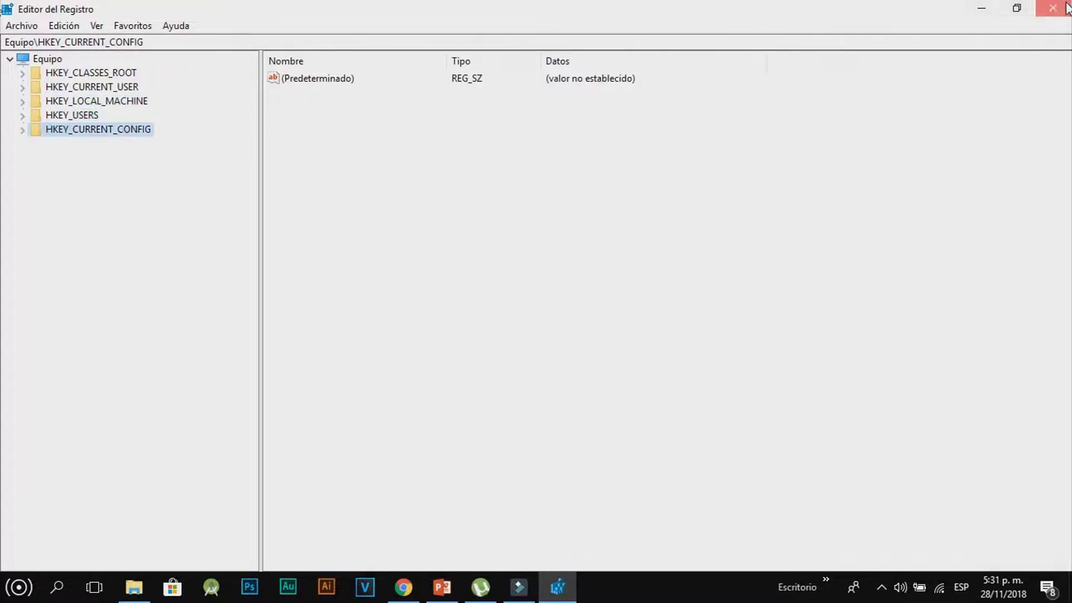
left_click(981, 7)
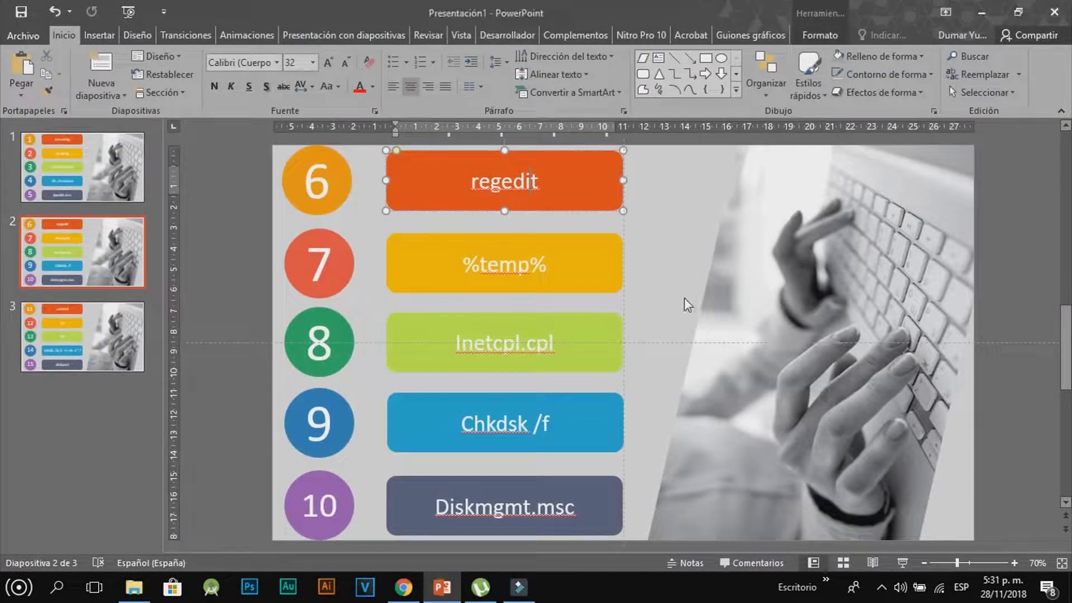
Copy the %temp% text from slide 2, run %temp% through the Windows Run dialog, and look through the Temp folder
left_click(547, 263)
left_click_drag(547, 263, 465, 266)
key("ctrl+c")
key("super+r")
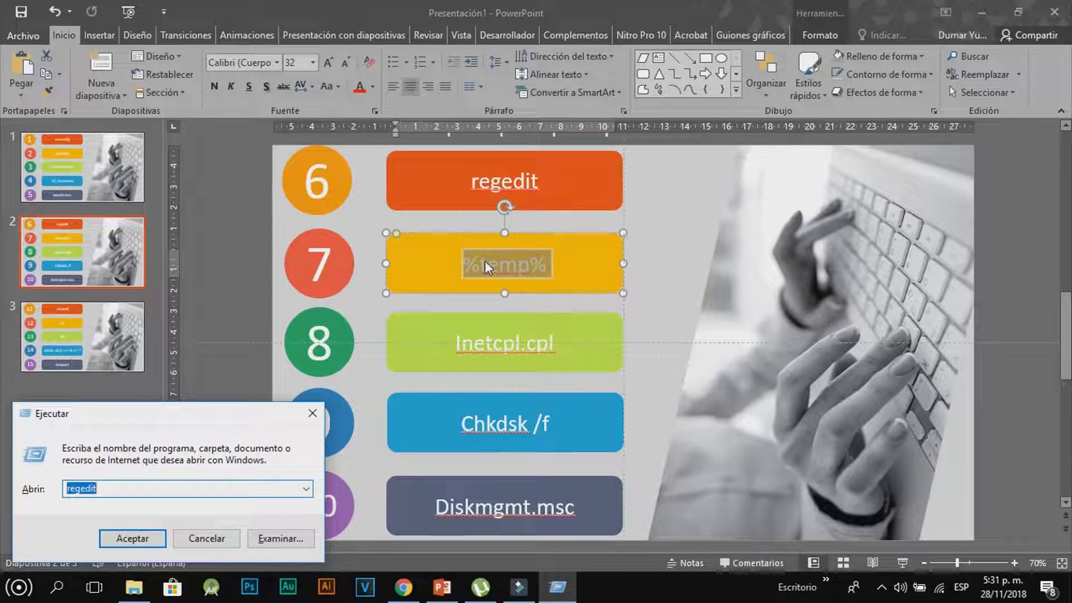
type("%%")
type("temp%")
key("Return")
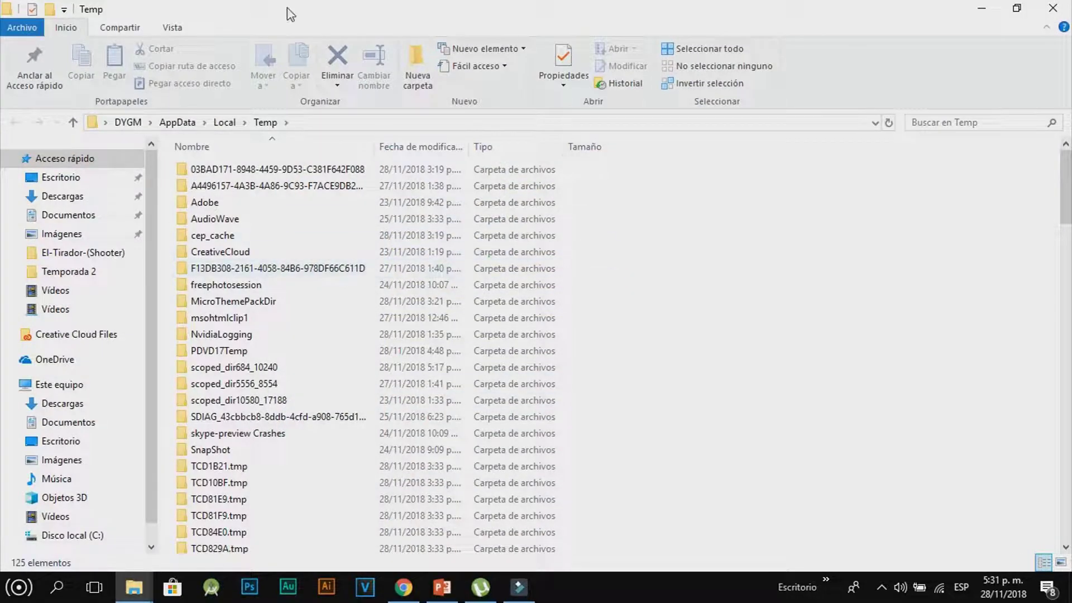
scroll(614, 278, "down", 20)
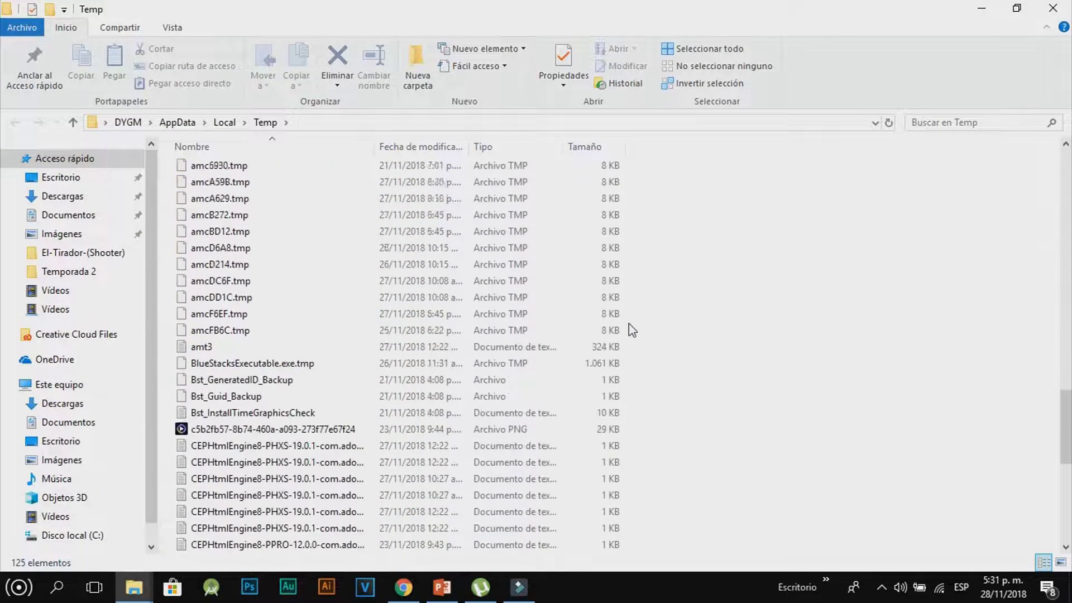
scroll(635, 342, "up", 20)
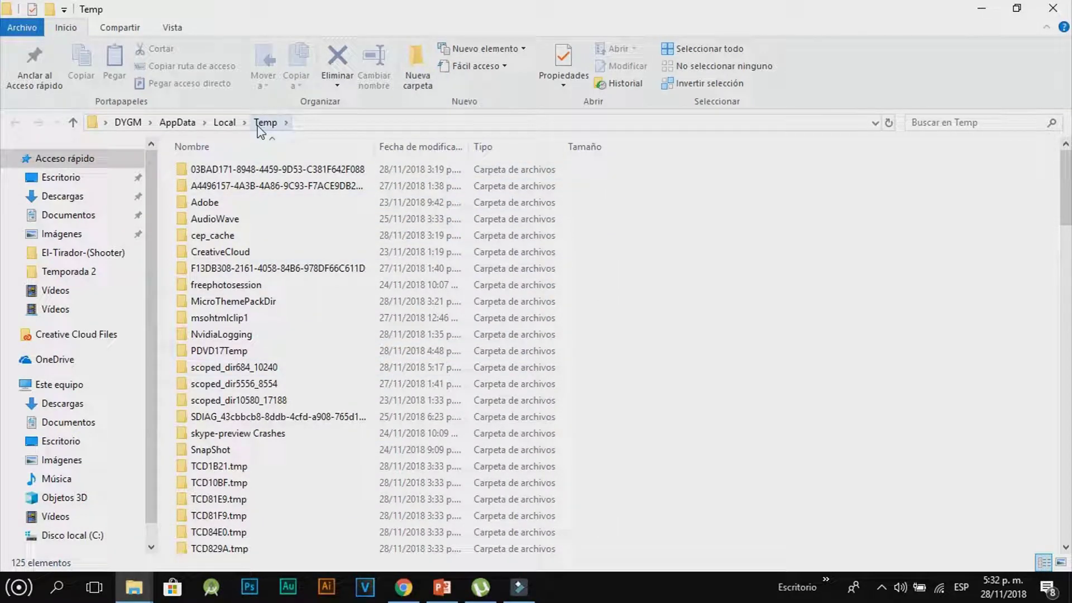
Refresh the Temp folder's file listing several times
right_click(648, 235)
left_click(699, 296)
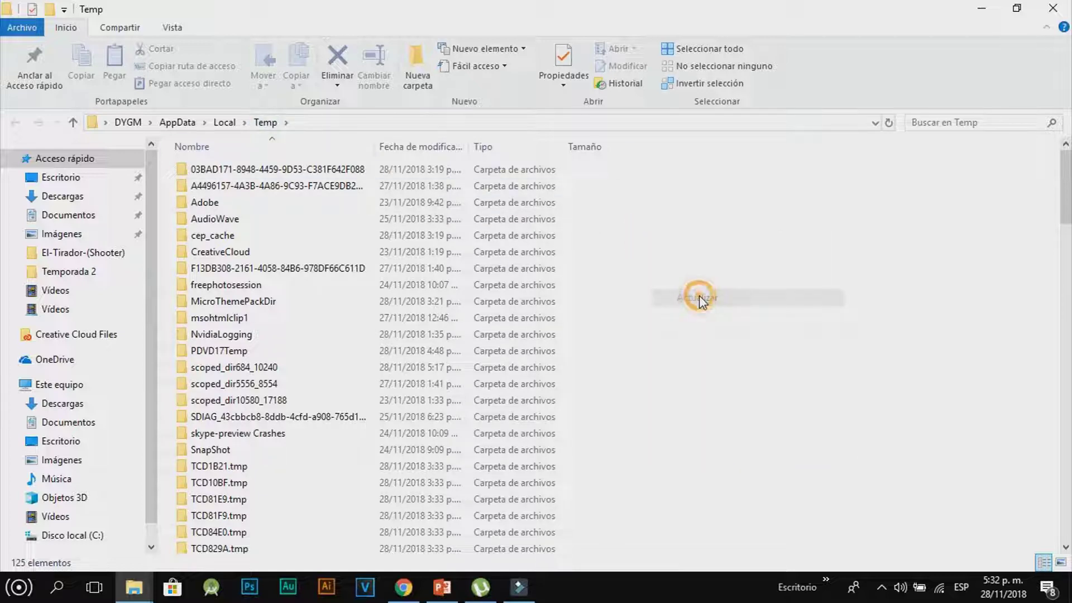
right_click(731, 246)
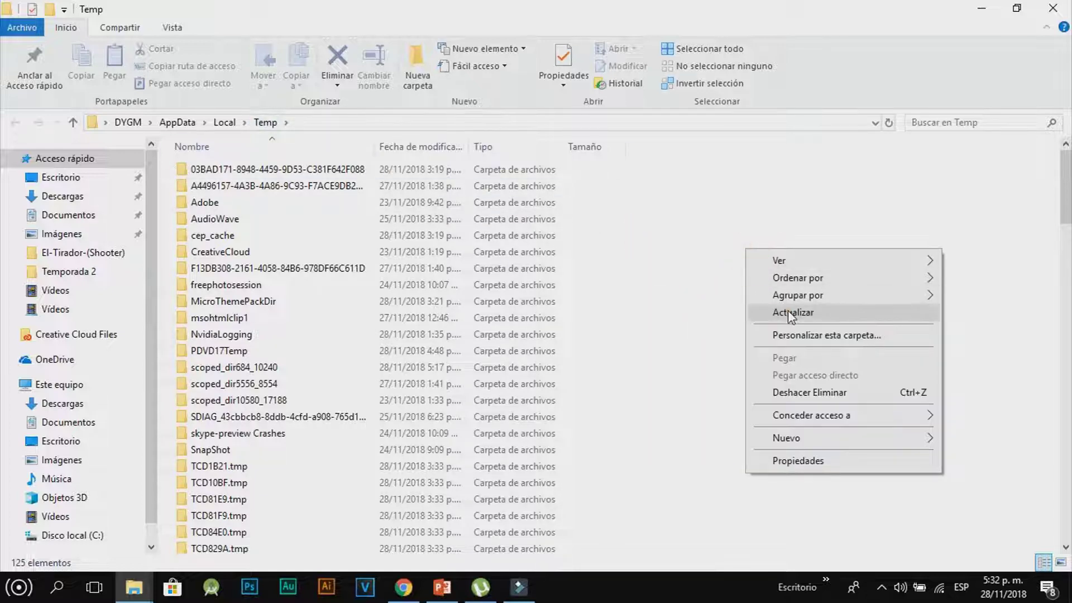
left_click(788, 309)
right_click(717, 260)
left_click(769, 325)
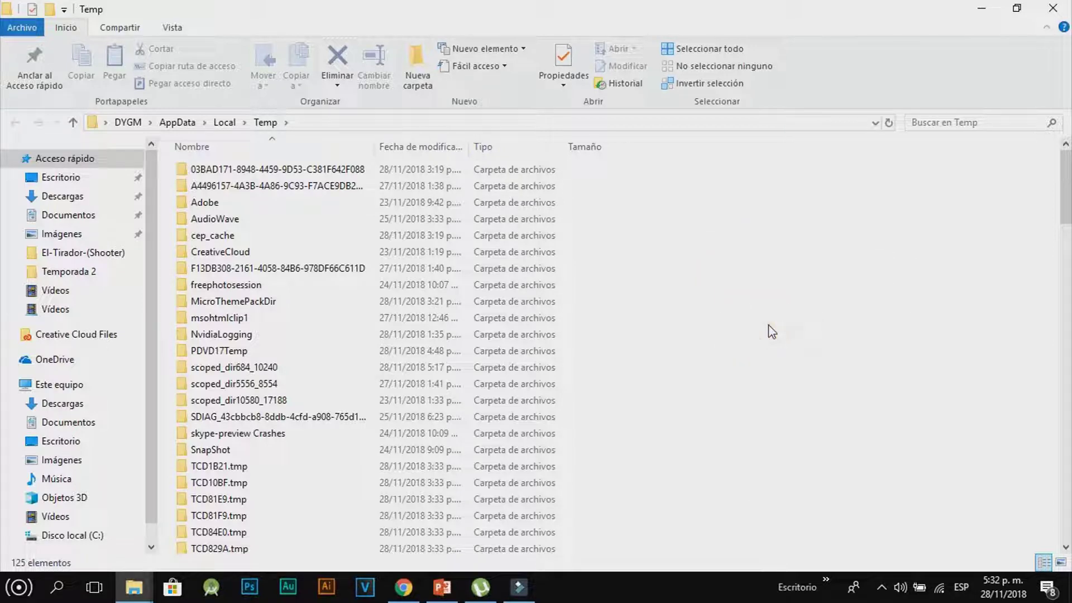
right_click(689, 206)
left_click(743, 272)
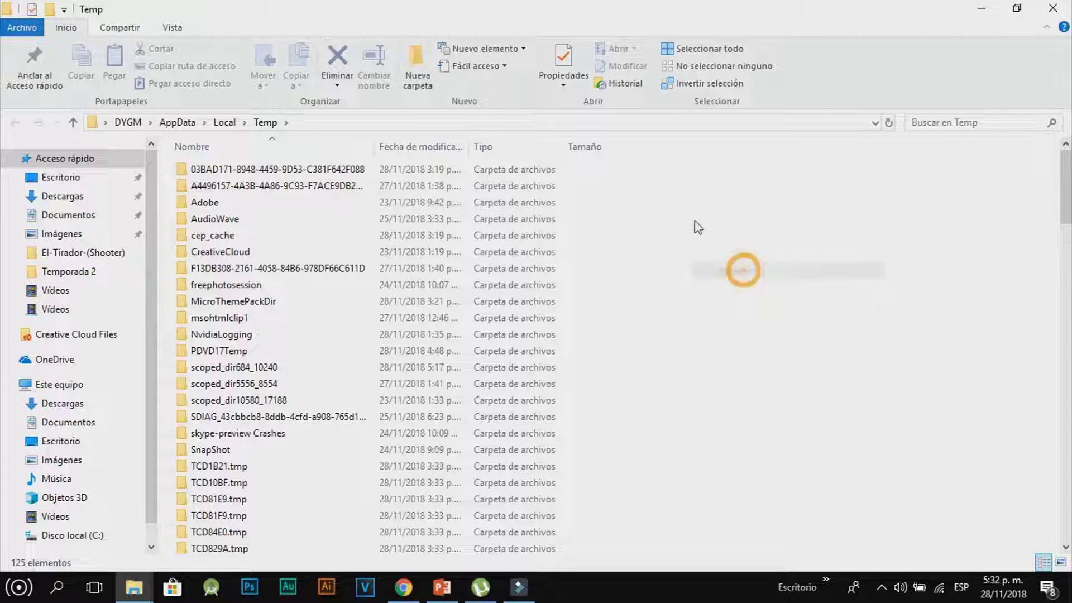
Permanently delete everything in the Temp folder, skipping files in use for all current items
key("ctrl+a")
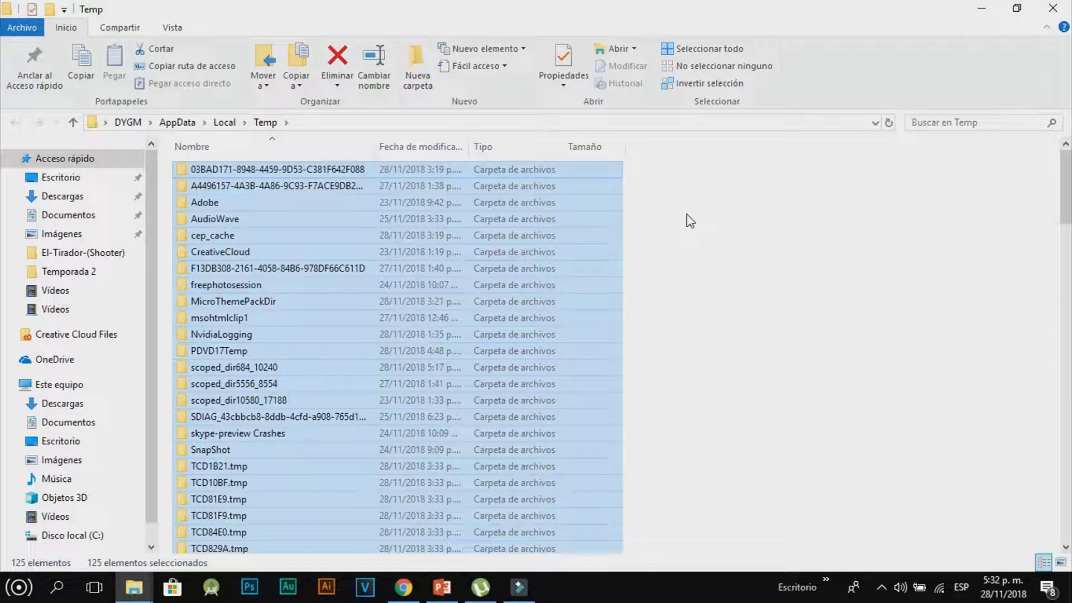
key("shift+Delete")
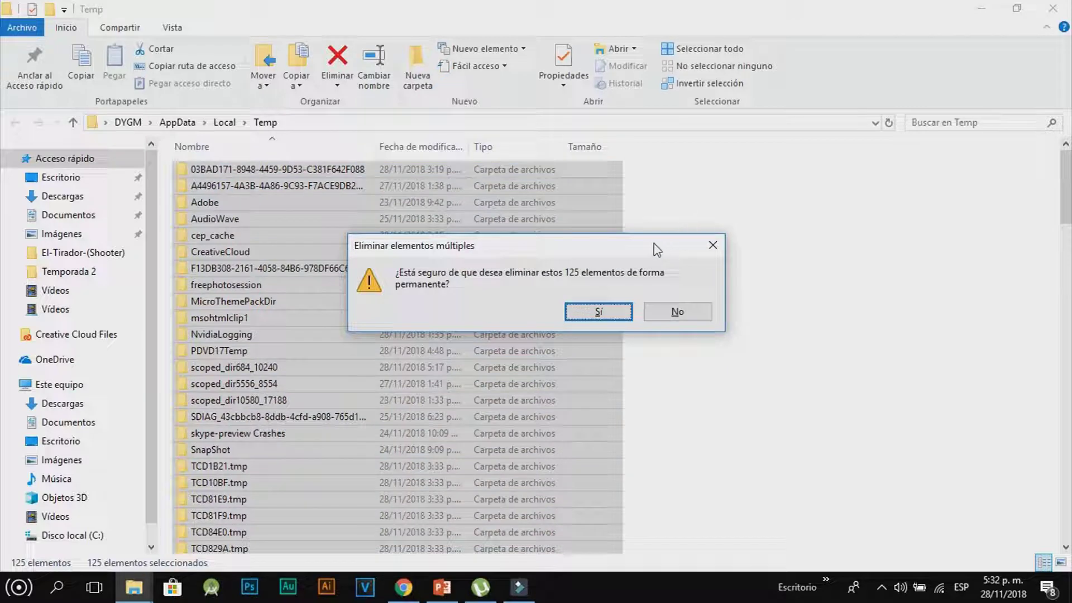
left_click(599, 313)
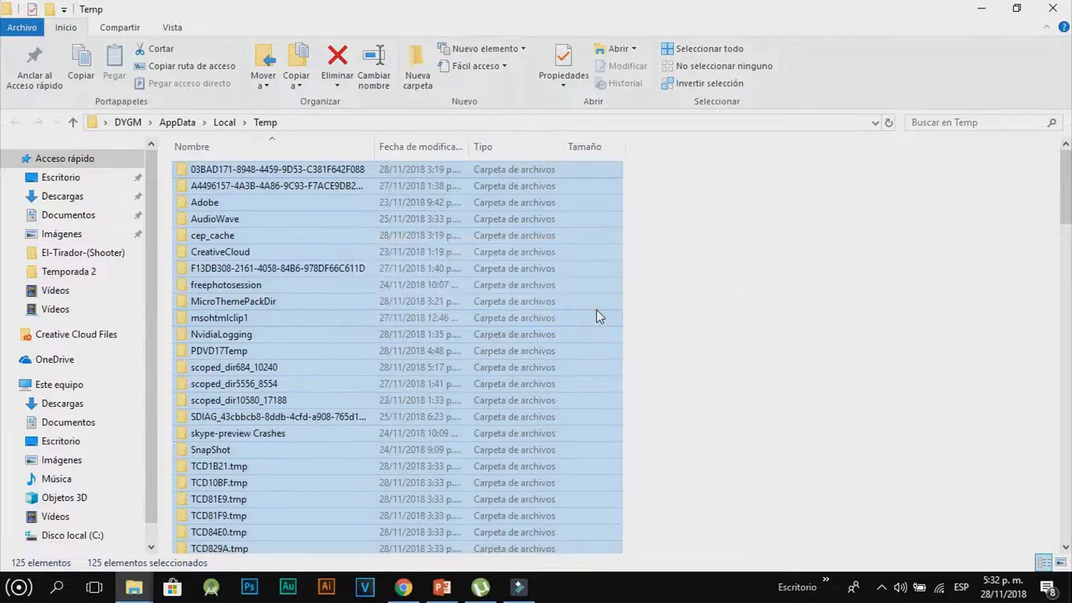
left_click_drag(293, 84, 555, 180)
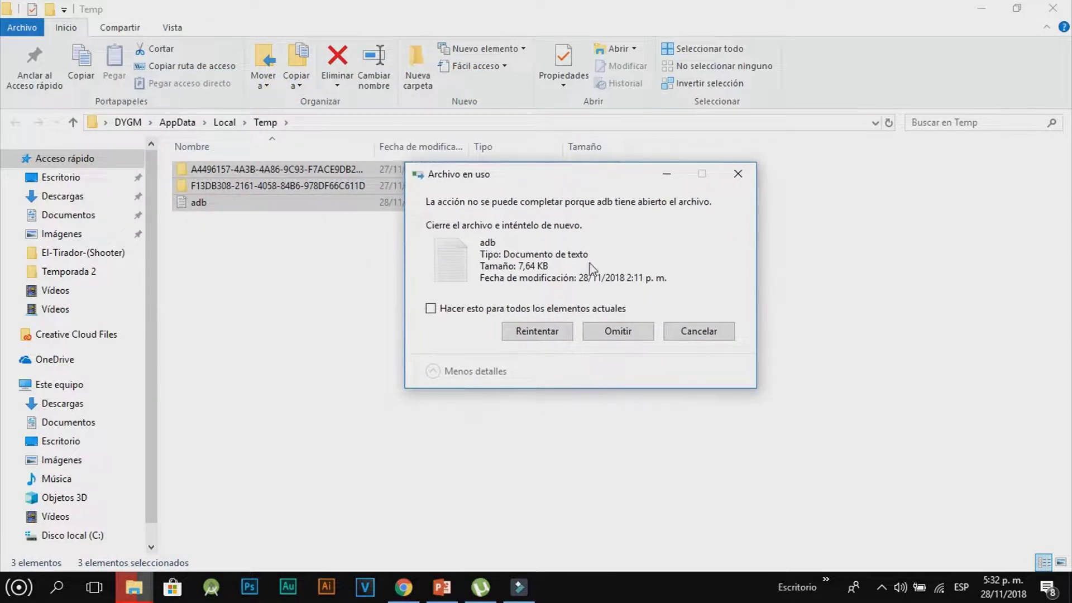
left_click(470, 309)
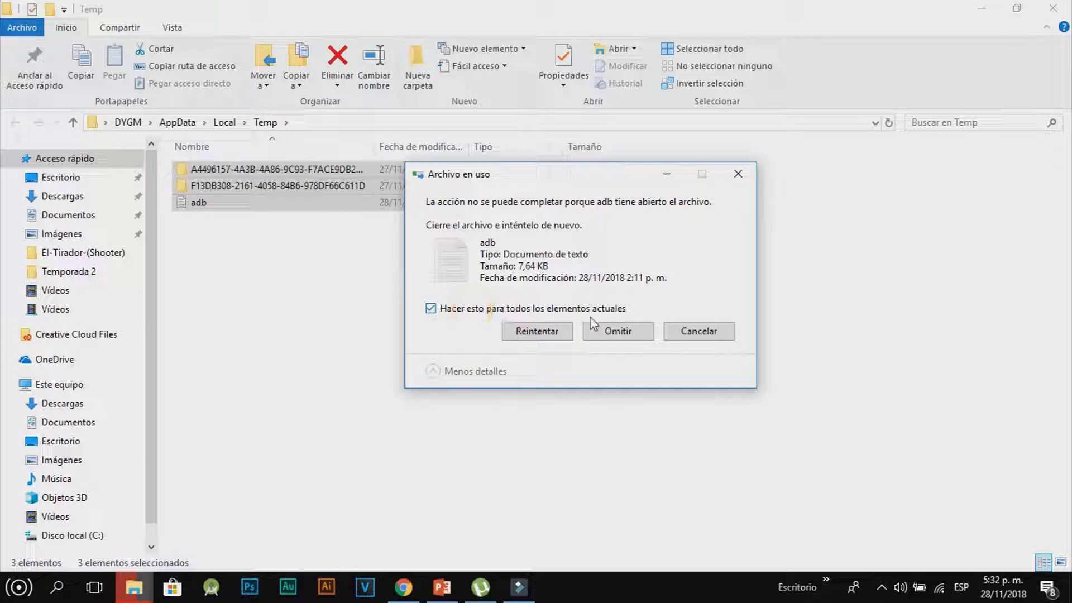
left_click(617, 333)
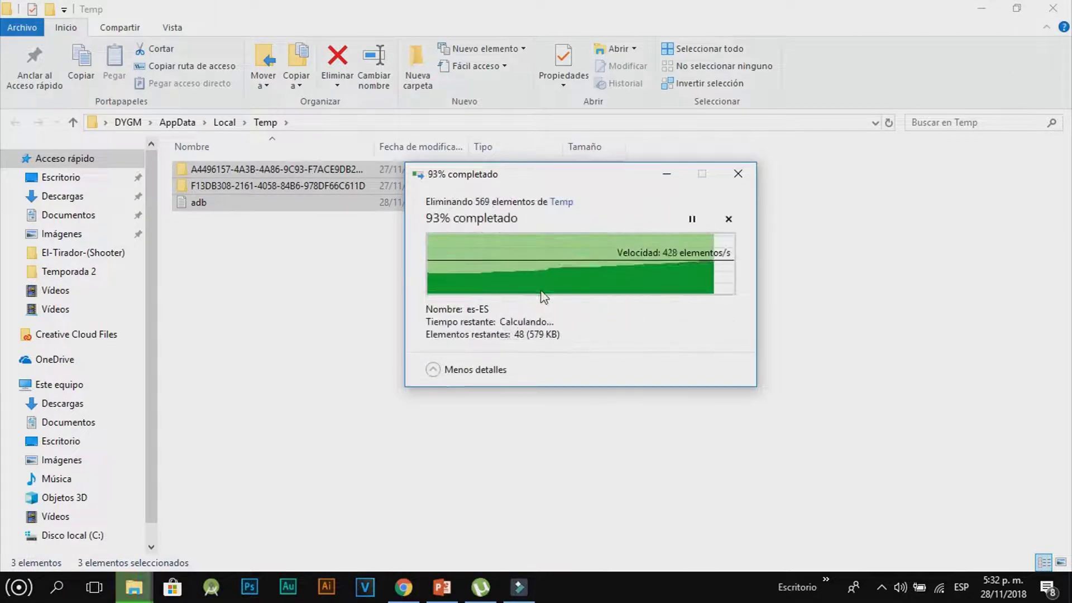
Refresh the remaining contents of the Temp folder repeatedly and minimize its window to return to the PowerPoint slide
right_click(512, 259)
left_click(561, 323)
right_click(483, 258)
left_click(546, 322)
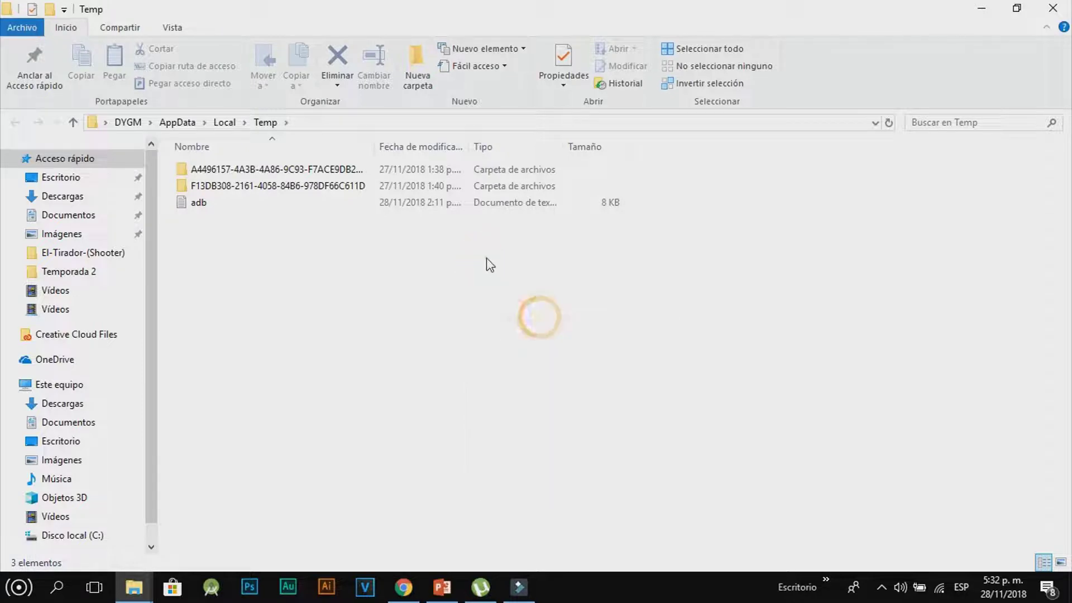
right_click(487, 258)
left_click(539, 322)
right_click(493, 237)
left_click(550, 299)
left_click(981, 8)
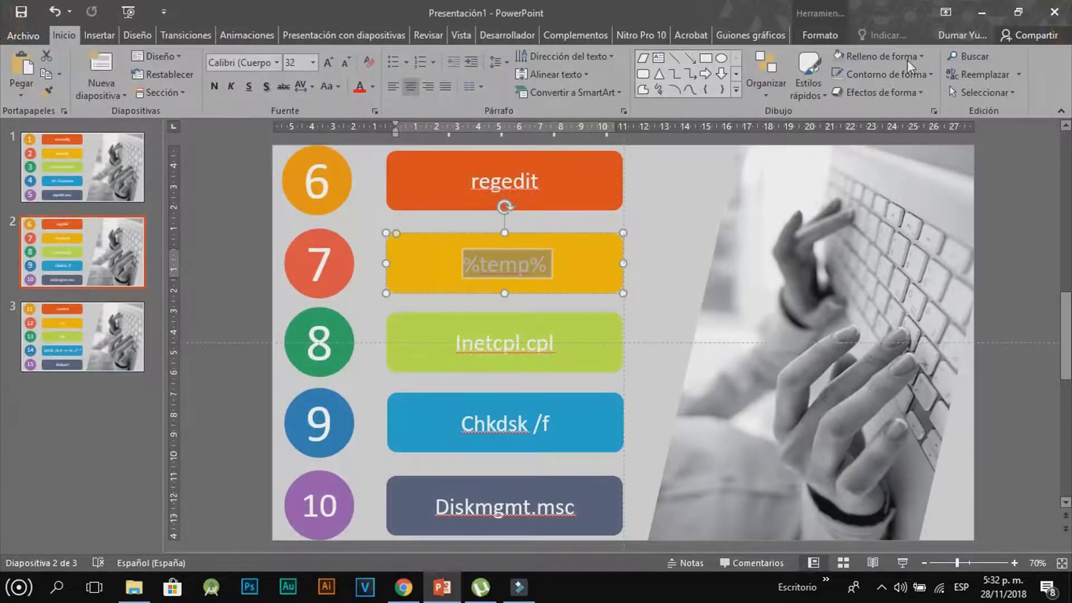
Select the Inetcpl.cpl entry on slide 2 and launch inetcpl.cpl through the Windows Run dialog
left_click(548, 344)
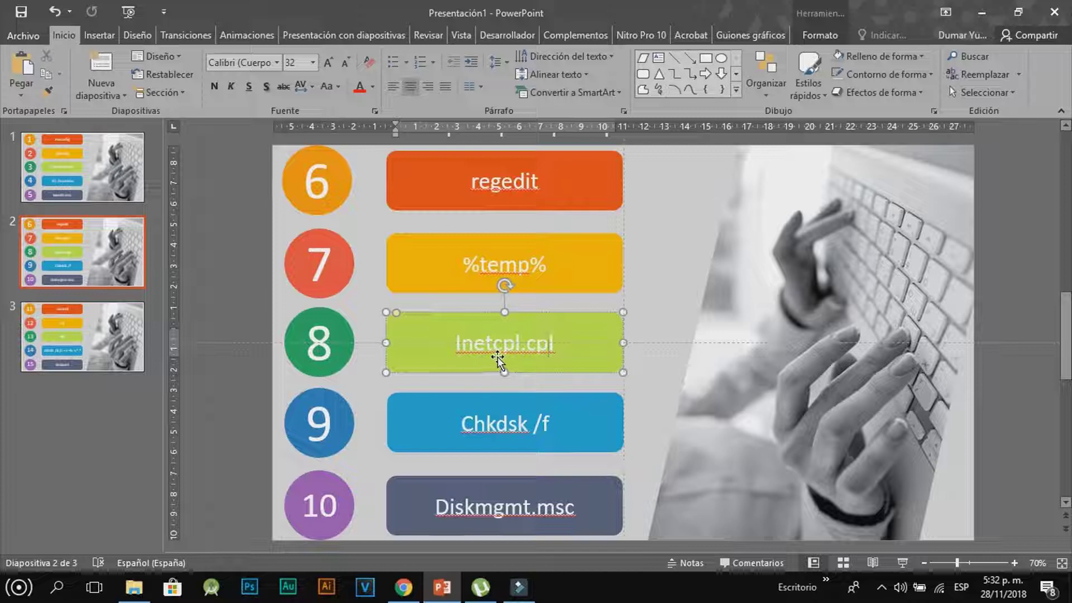
key("super+r")
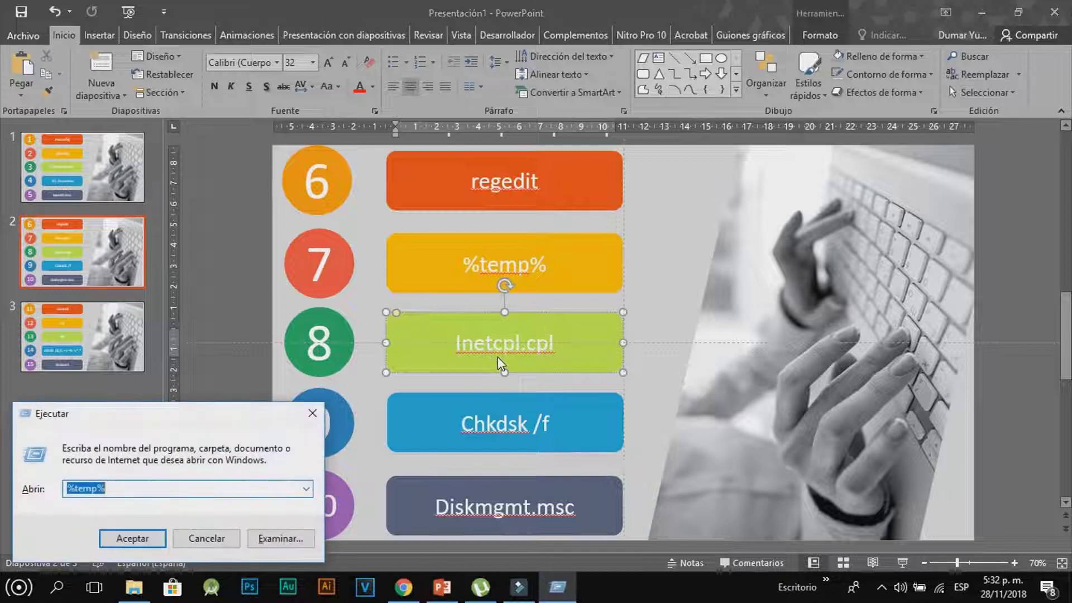
type("inetcpl.cpl")
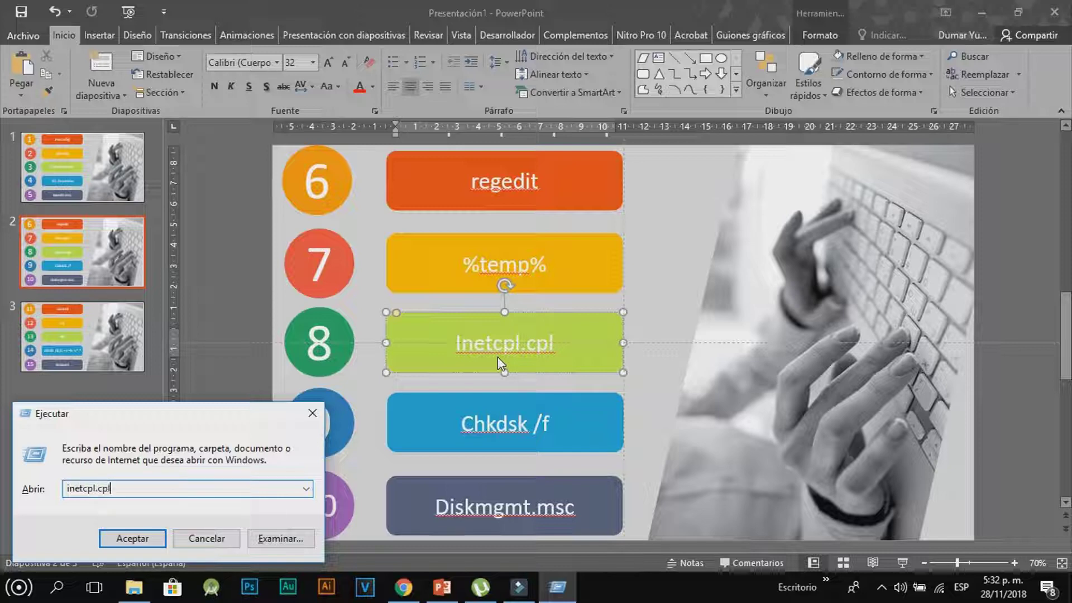
key("Return")
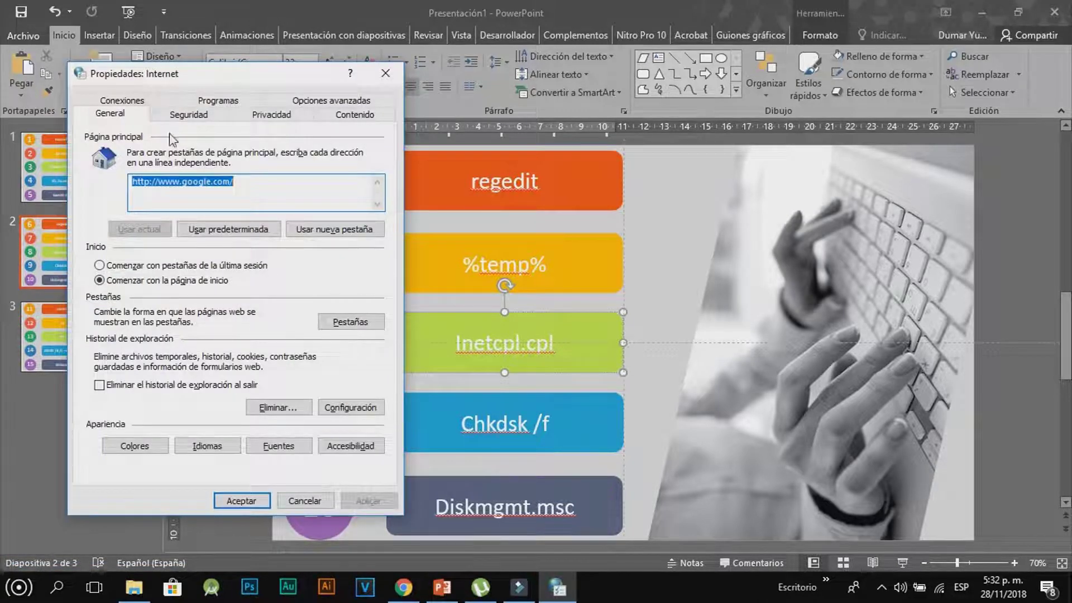
Move the Internet Properties window aside and view its Security, Privacy, Advanced and Connections settings
left_click_drag(193, 80, 723, 65)
left_click(770, 175)
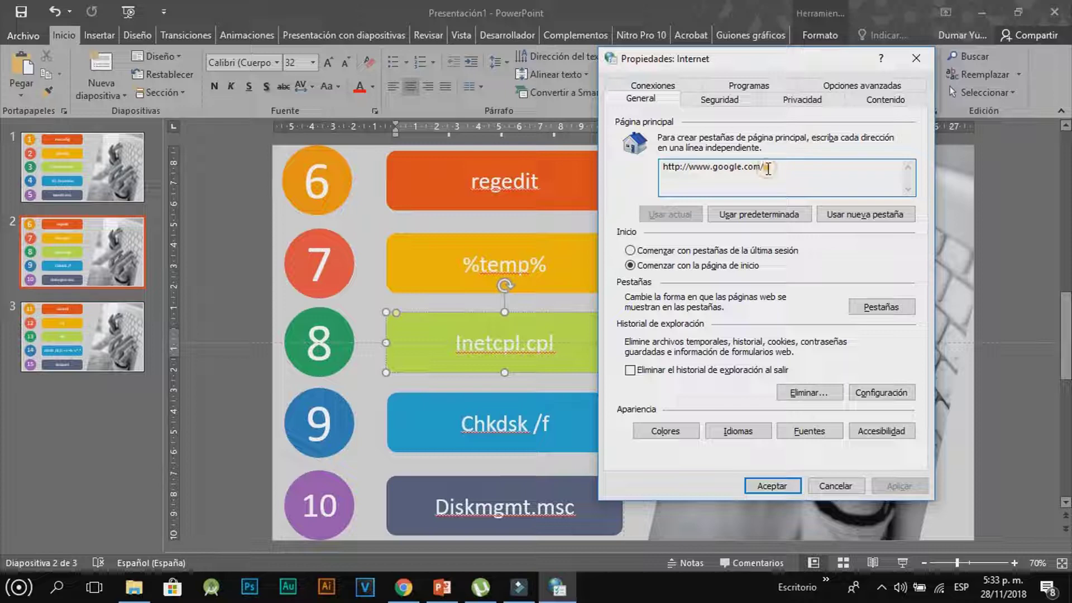
left_click(723, 100)
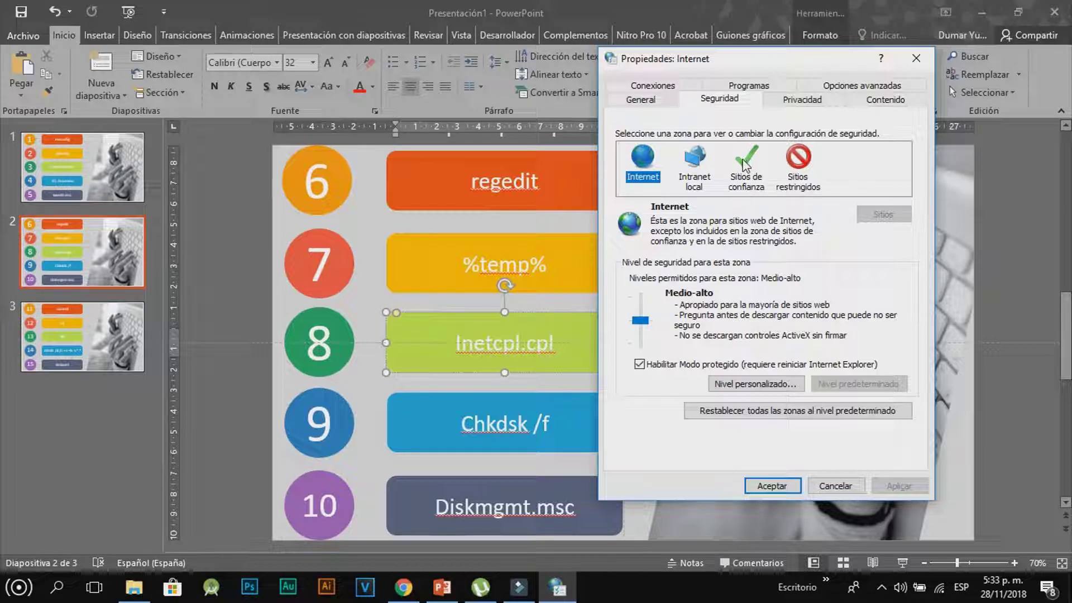
left_click(816, 101)
left_click(872, 85)
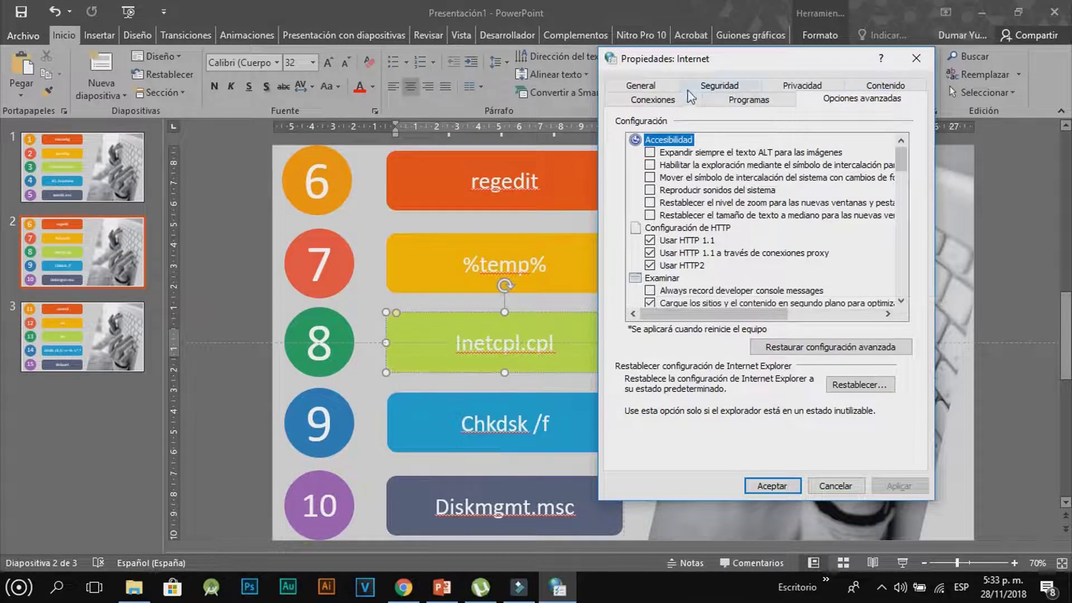
left_click(650, 100)
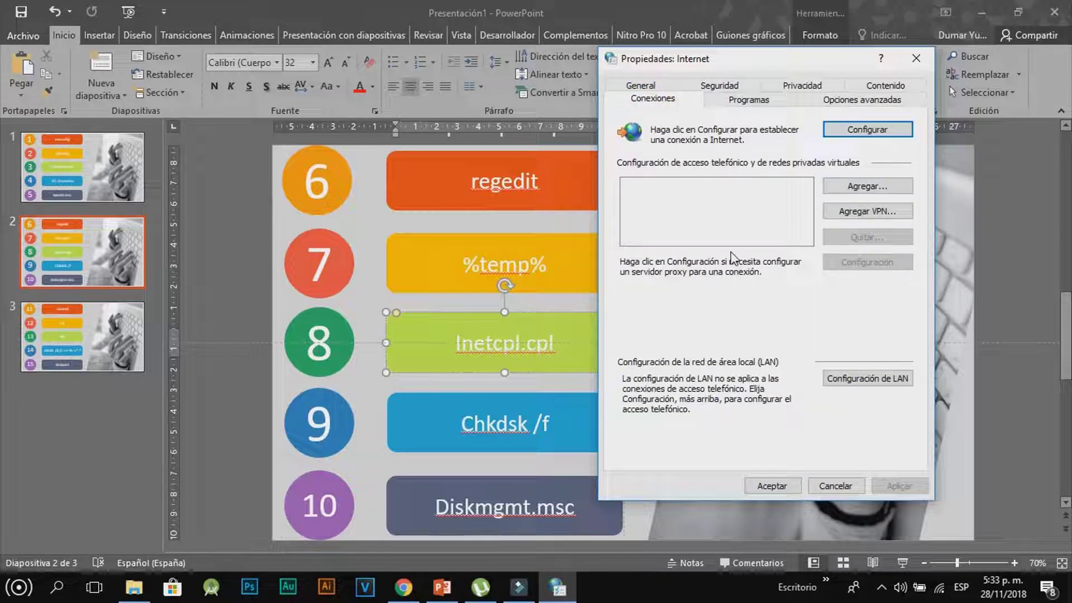
Show the LAN settings with the proxy server option enabled, and close Internet Properties without saving any change
left_click(867, 378)
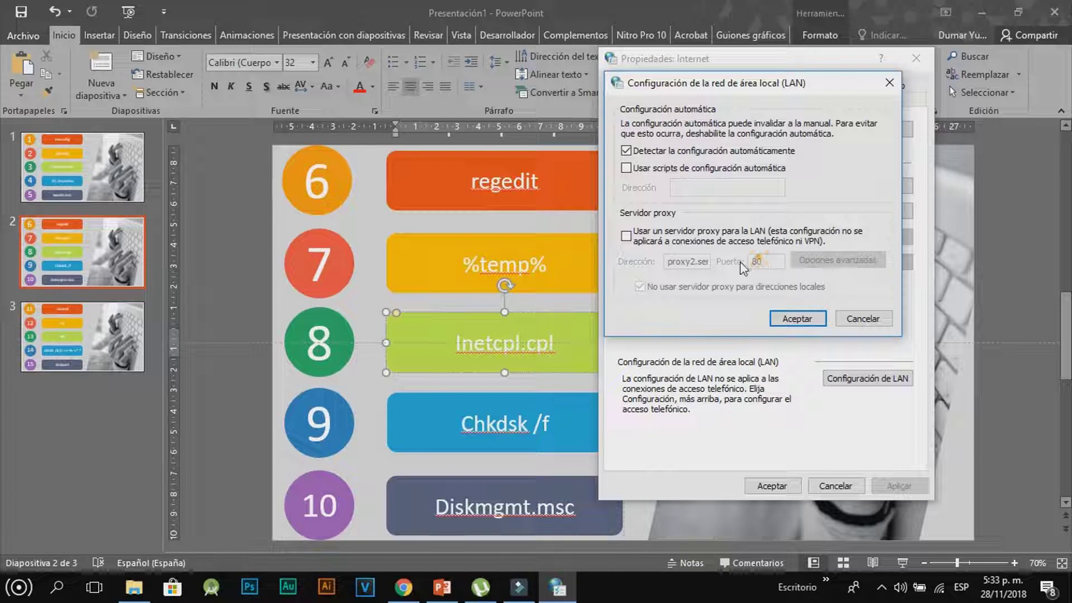
left_click(642, 240)
left_click(707, 262)
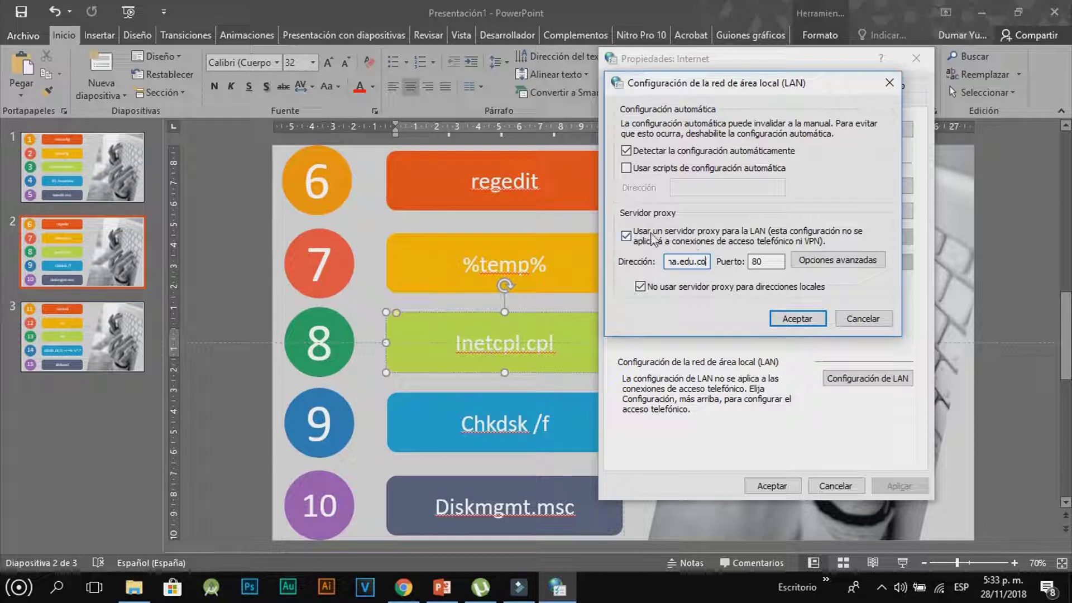
left_click(863, 319)
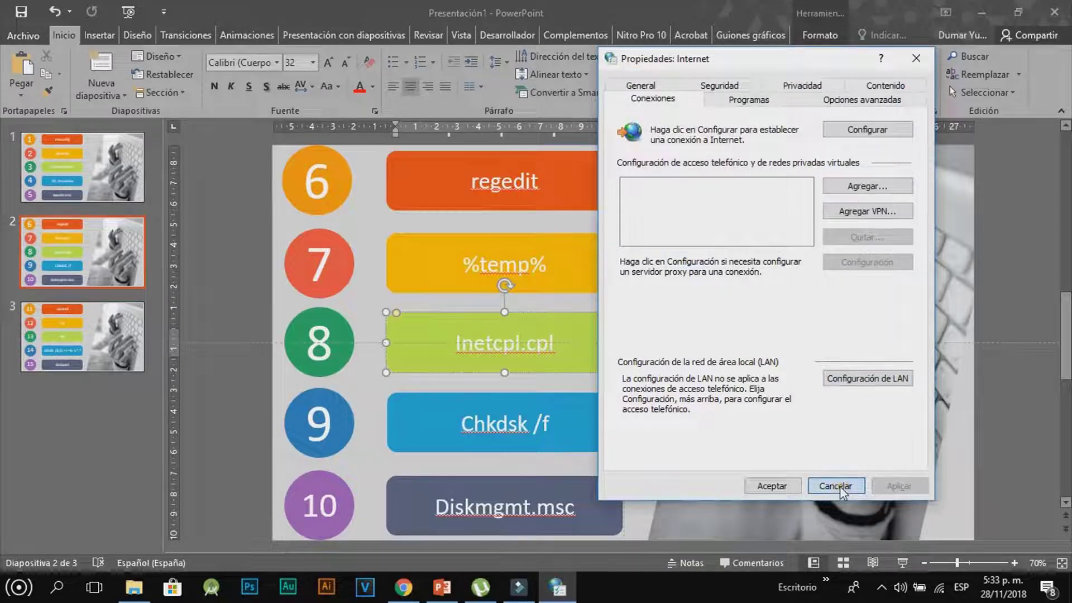
left_click(836, 486)
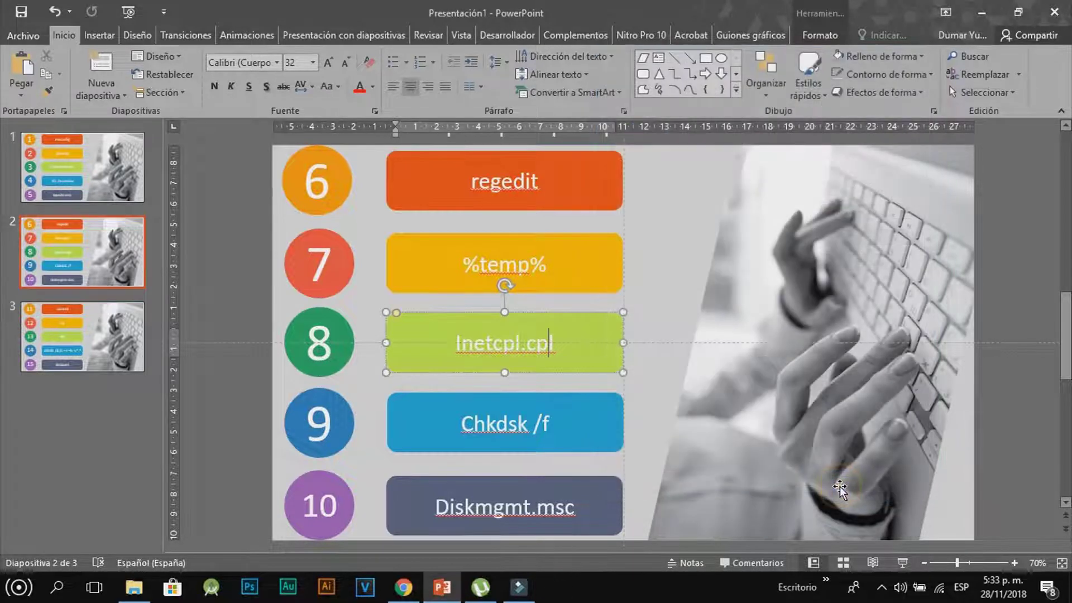
Select the Chkdsk /f text in entry 9 of slide 2
left_click(547, 420)
left_click(548, 420)
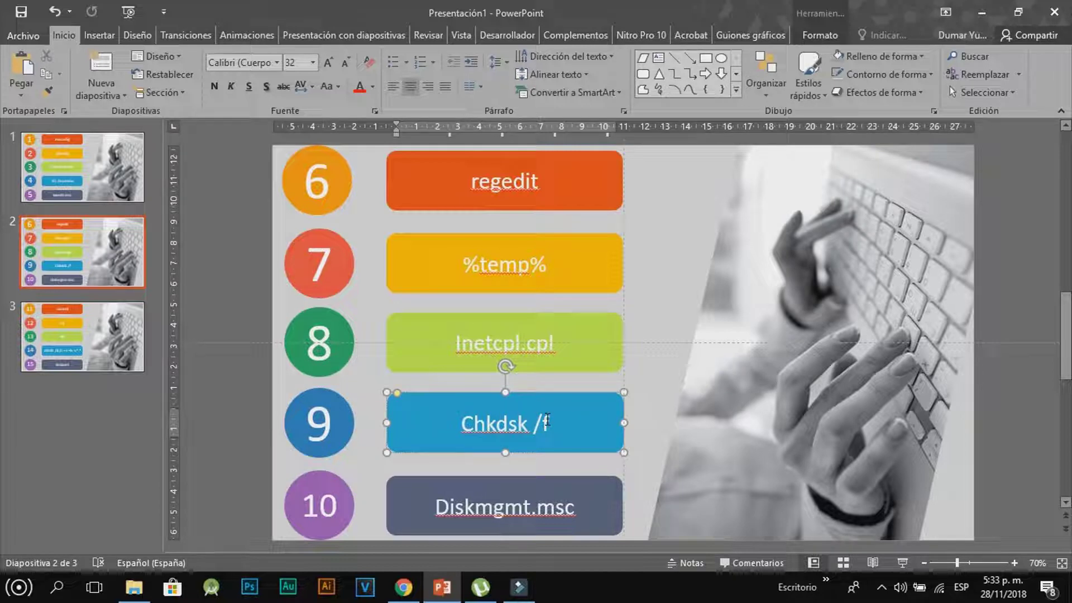
left_click_drag(545, 420, 461, 423)
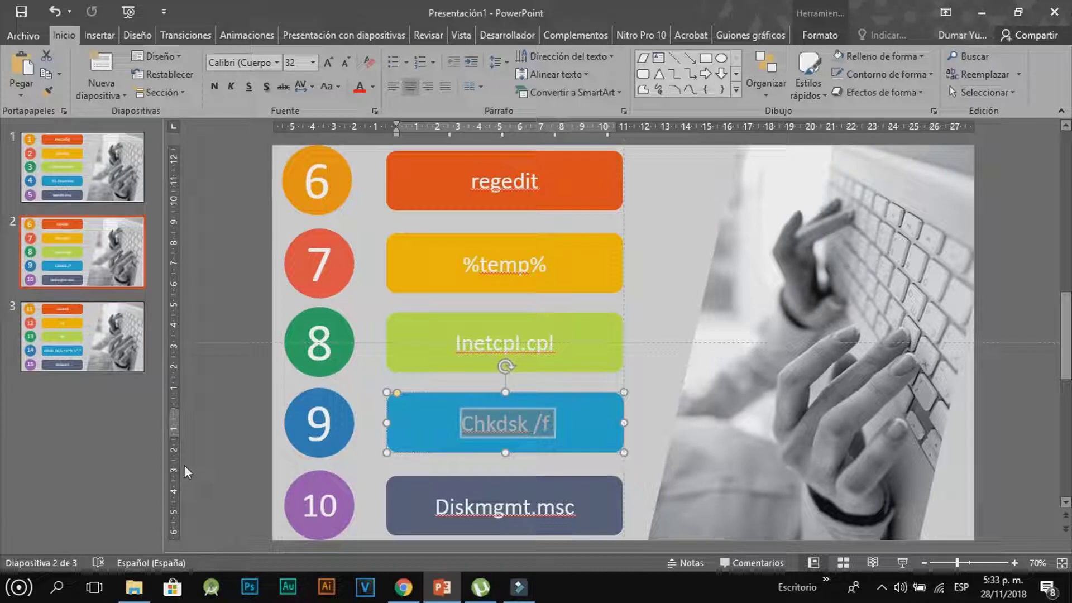
key("super+r")
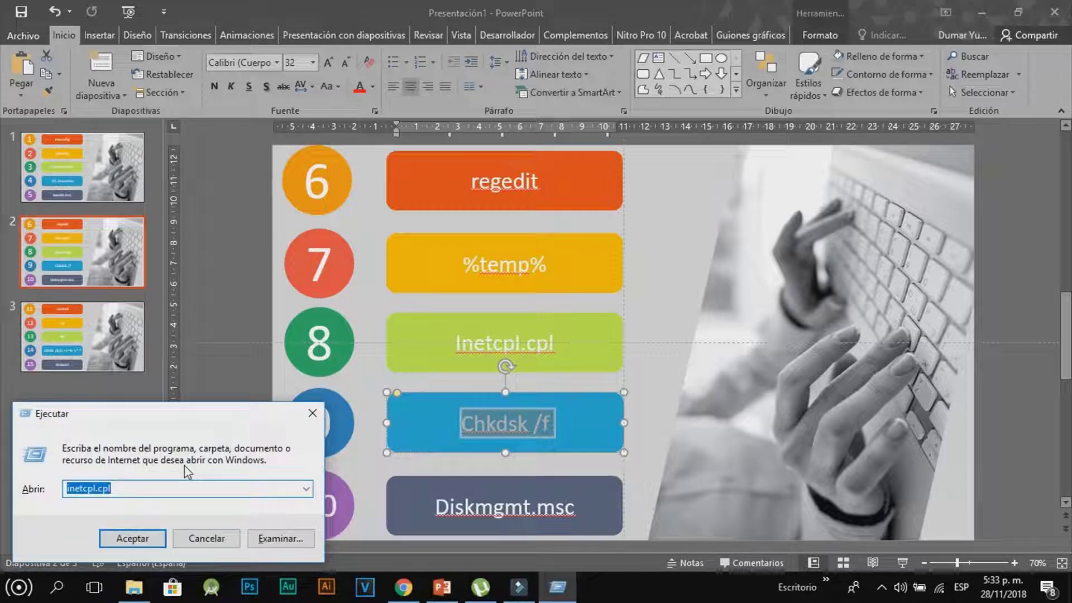
key("Escape")
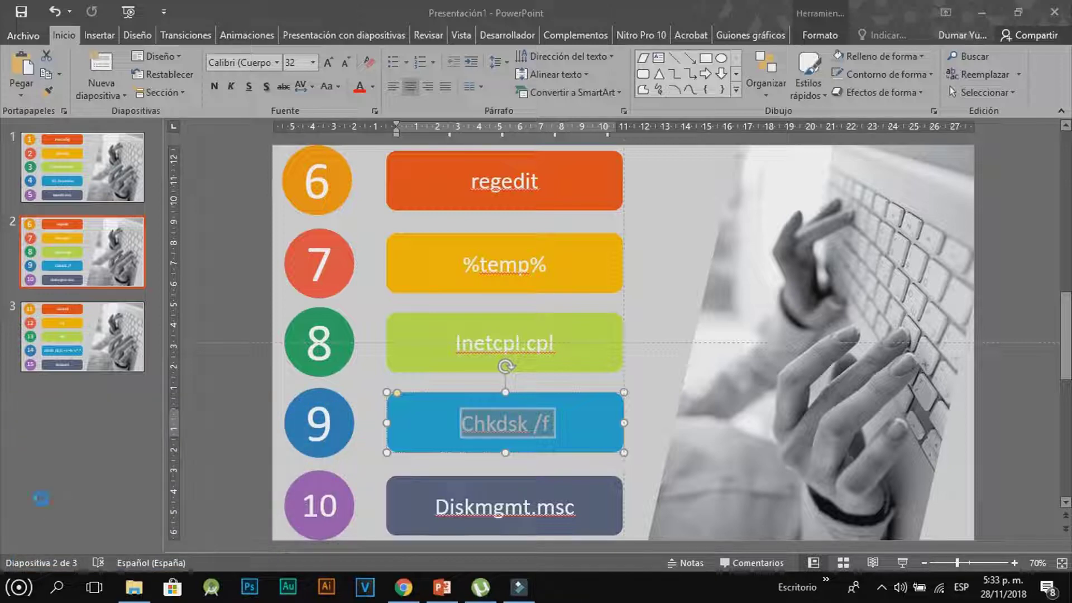
key("super+r")
type("cmd")
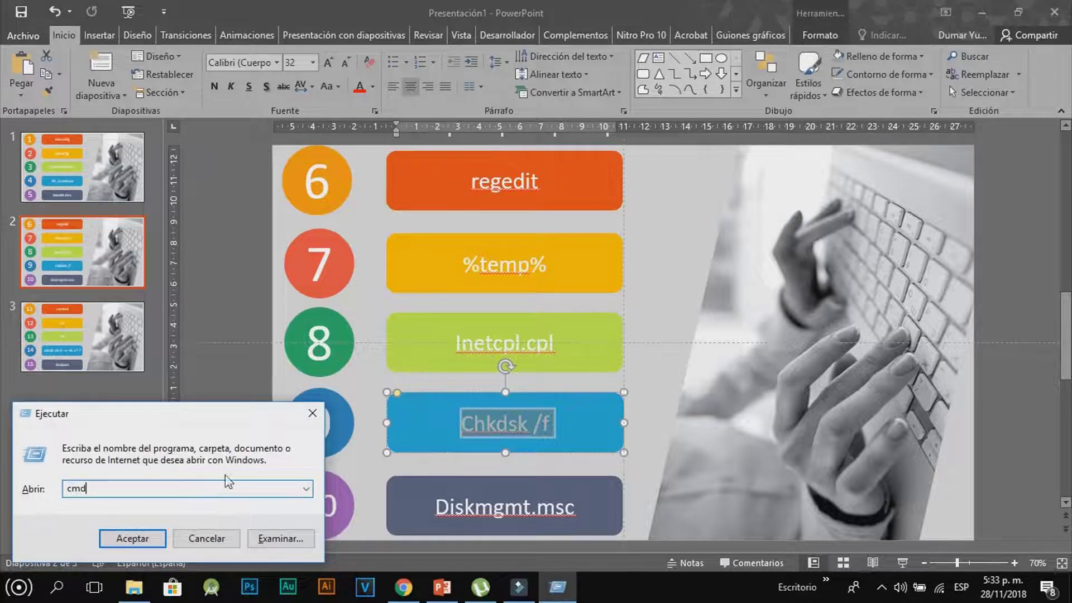
left_click(206, 539)
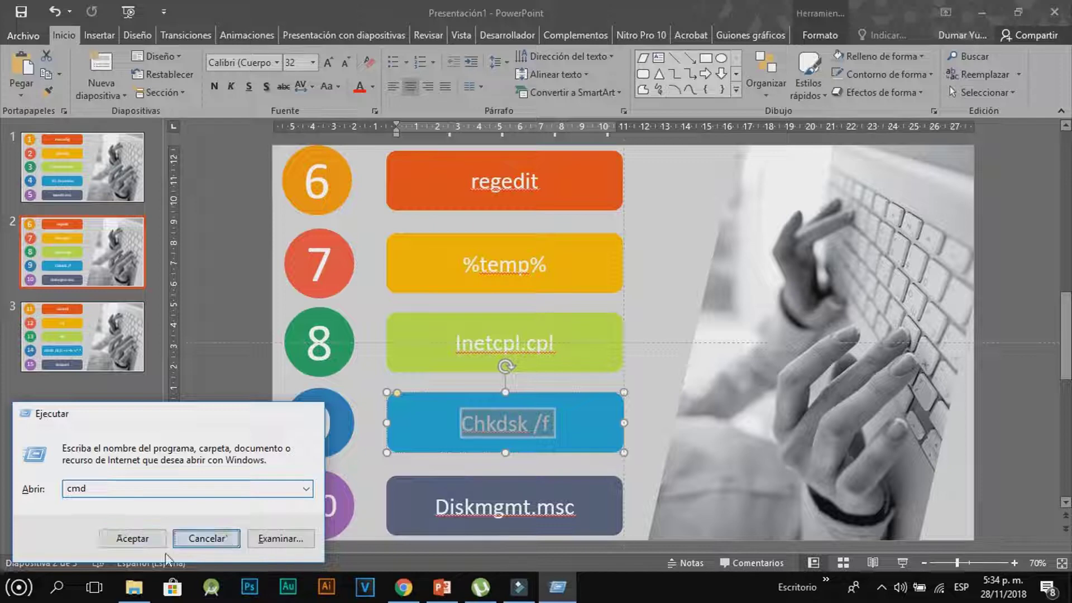
Search Windows for cmd and open the Command Prompt as administrator
left_click(60, 591)
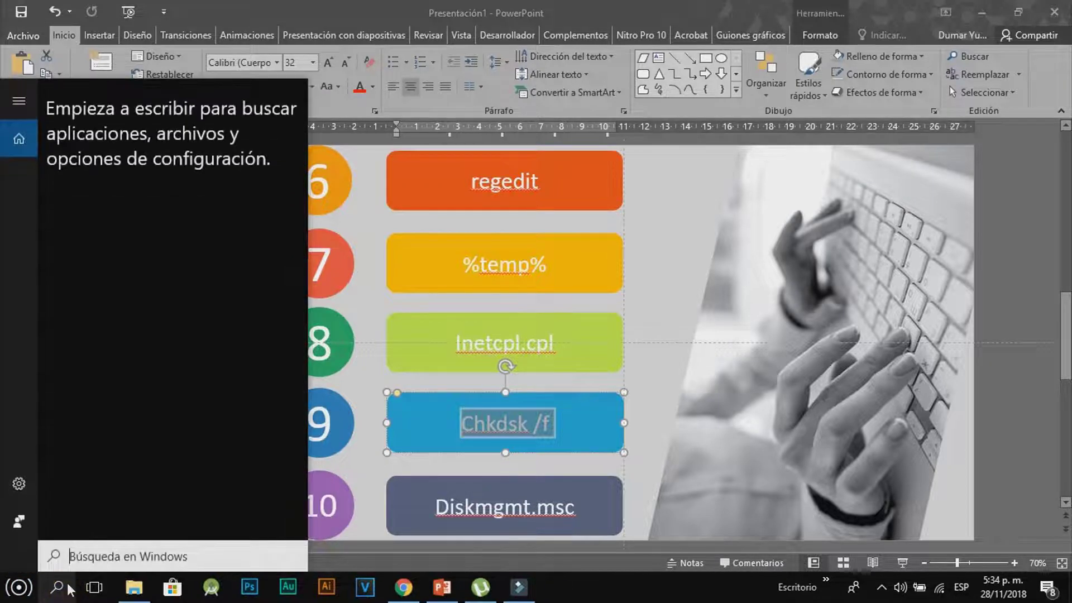
type("cmd")
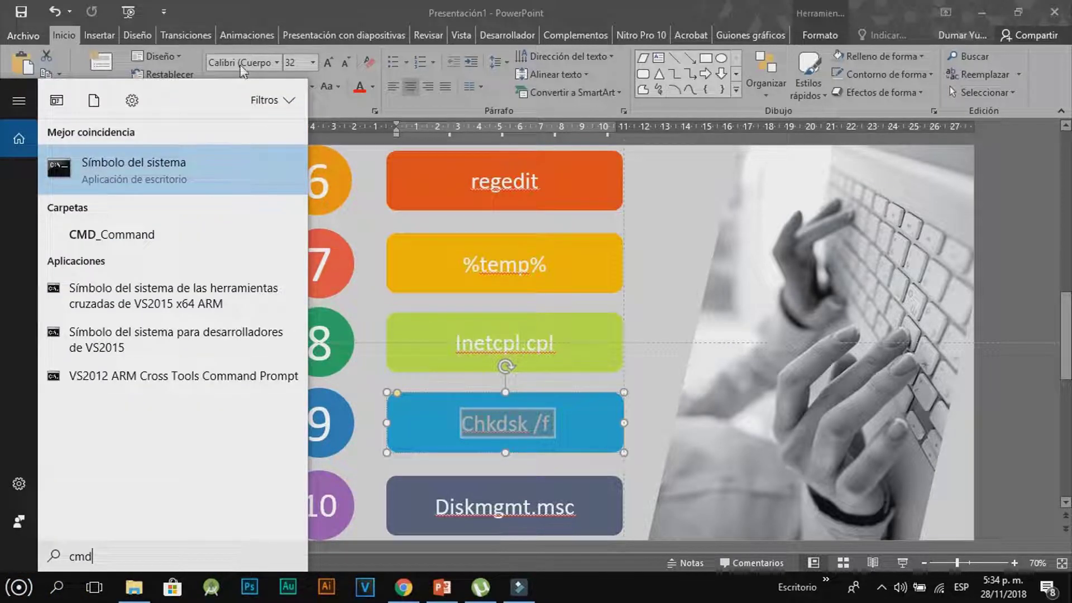
right_click(101, 157)
left_click(140, 176)
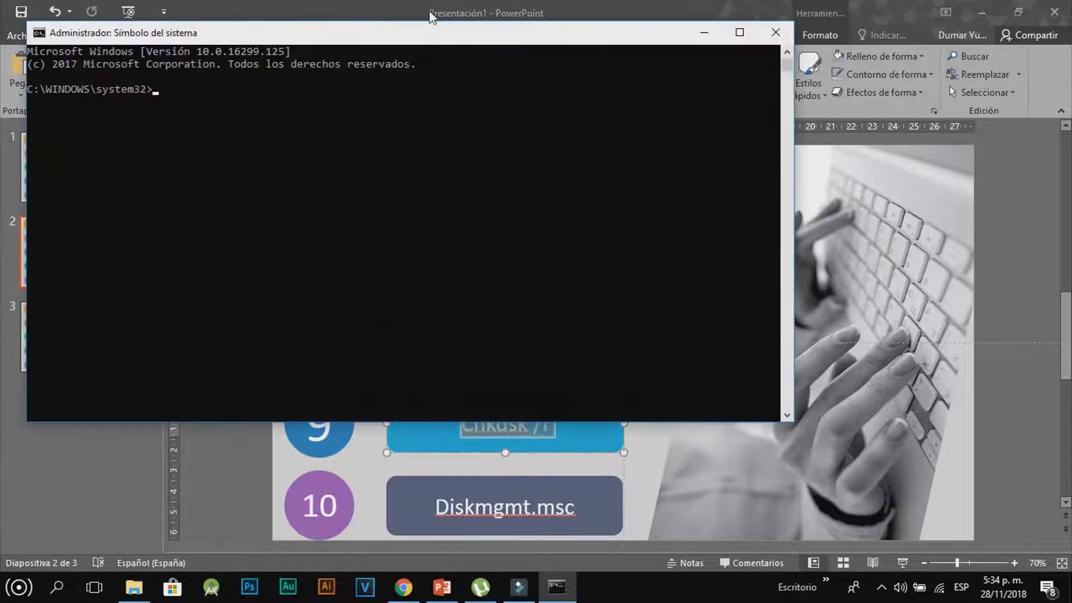
Move the Command Prompt window off the slide list and enter chkdsk /f at the prompt without running it
left_click_drag(432, 16, 1033, 102)
type("ch")
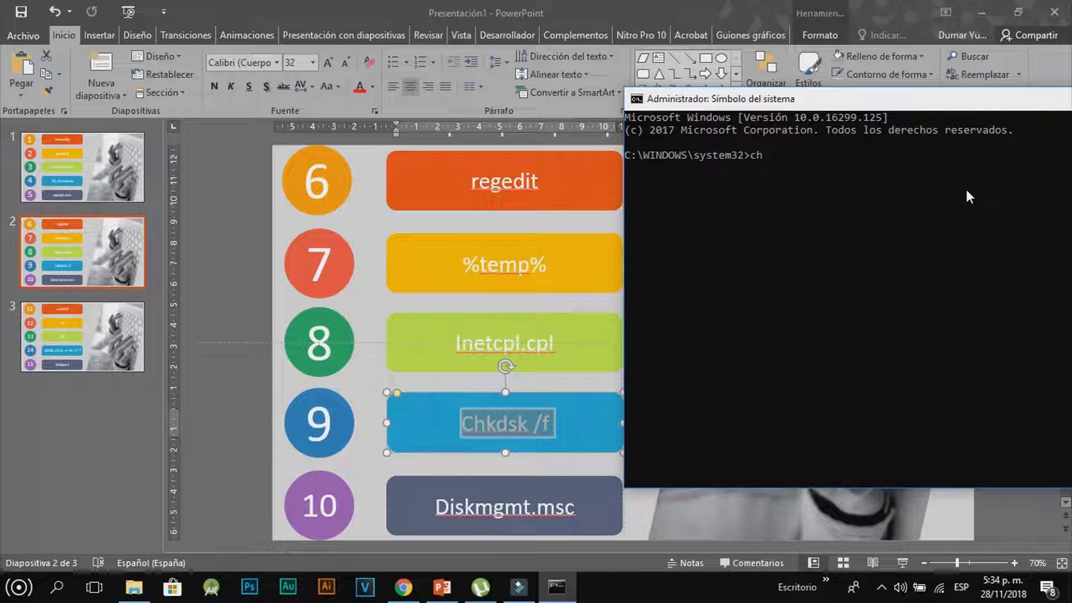
type("kdsk /")
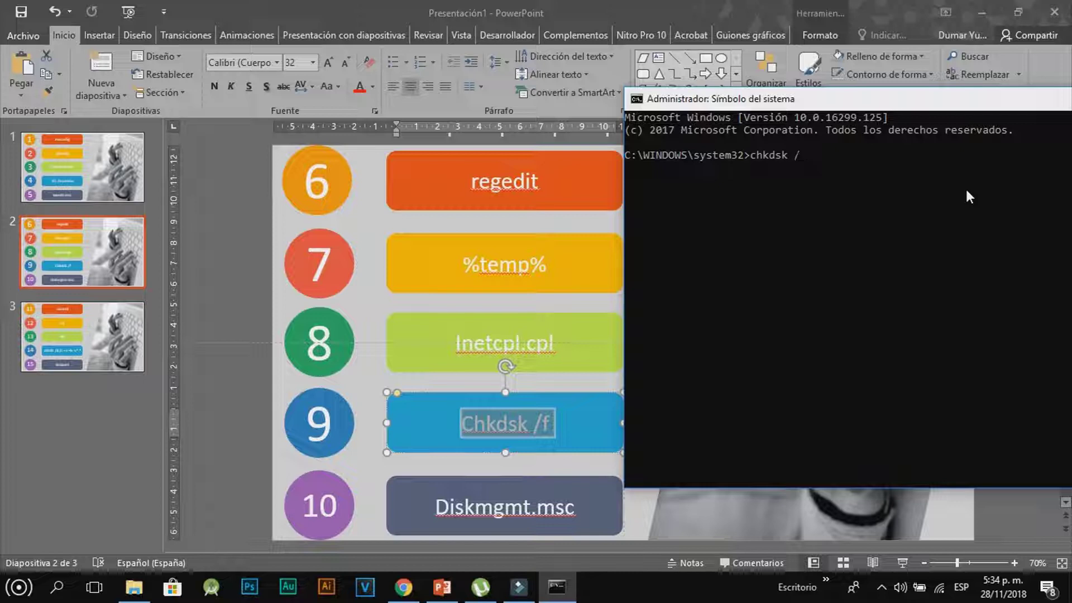
type("f")
Bring the whole Command Prompt window into view, highlight the chkdsk /f text, and close the window without executing the command
left_click_drag(891, 96, 651, 65)
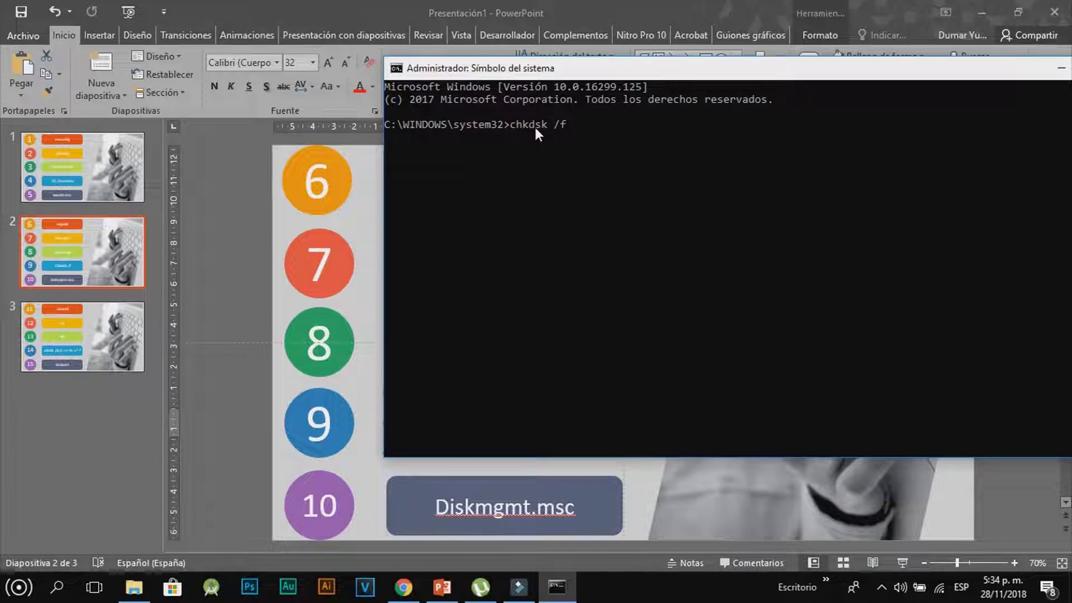
left_click_drag(625, 76, 506, 62)
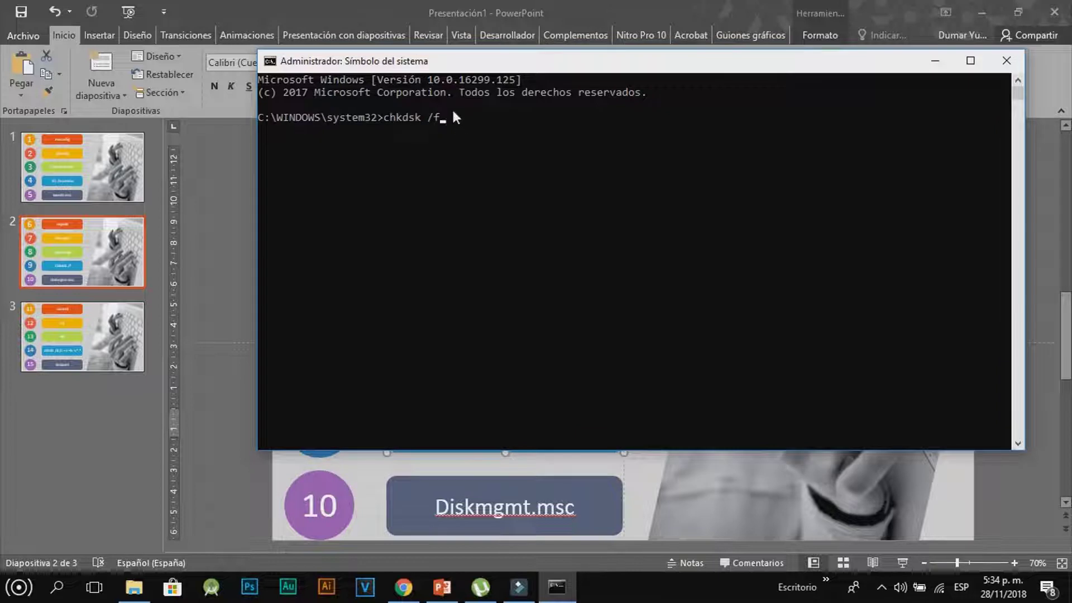
left_click_drag(444, 119, 383, 120)
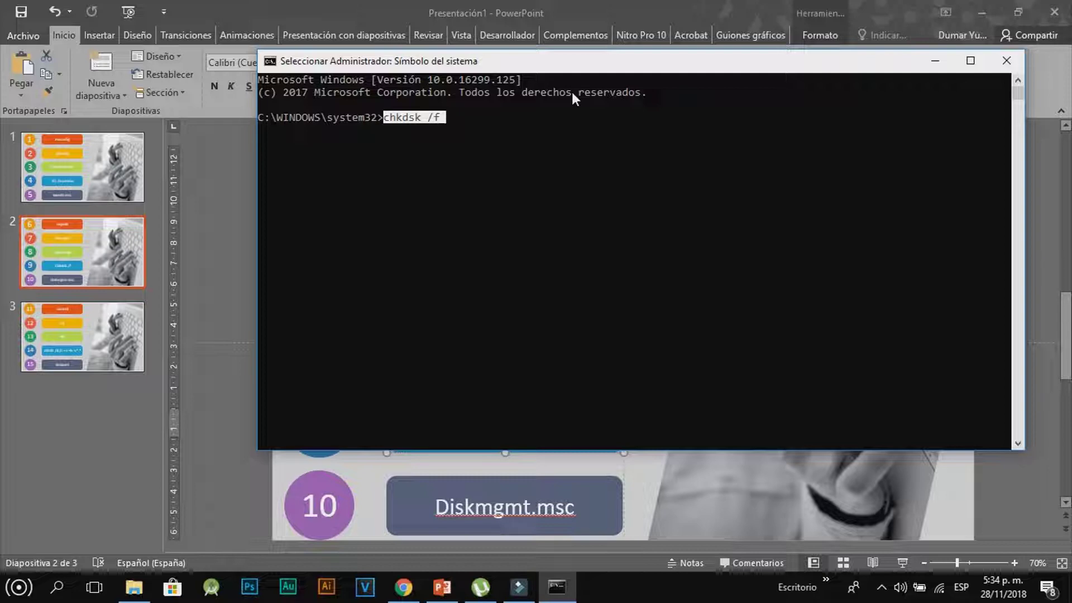
left_click(1007, 60)
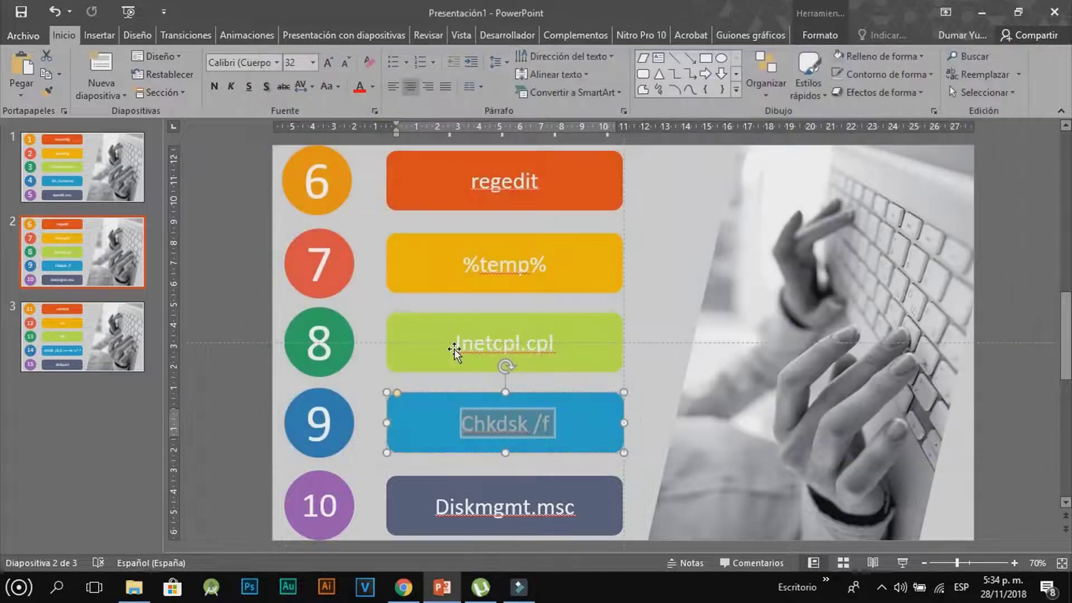
Select the Diskmgmt.msc text in entry 10 and open Disk Management by running diskmgmt.msc
left_click(570, 507)
left_click_drag(573, 507, 434, 507)
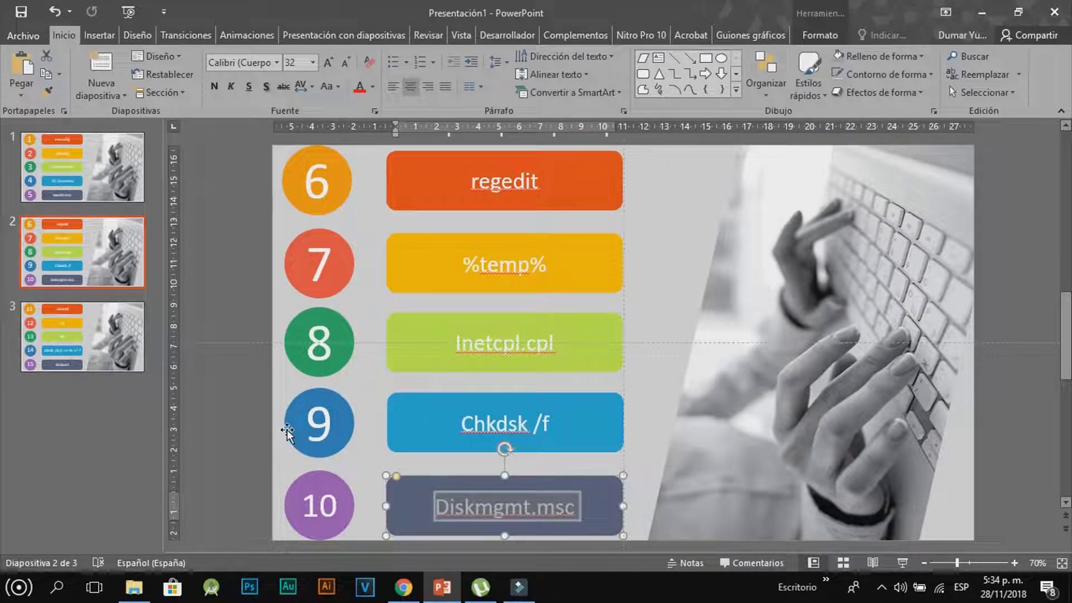
key("super+r")
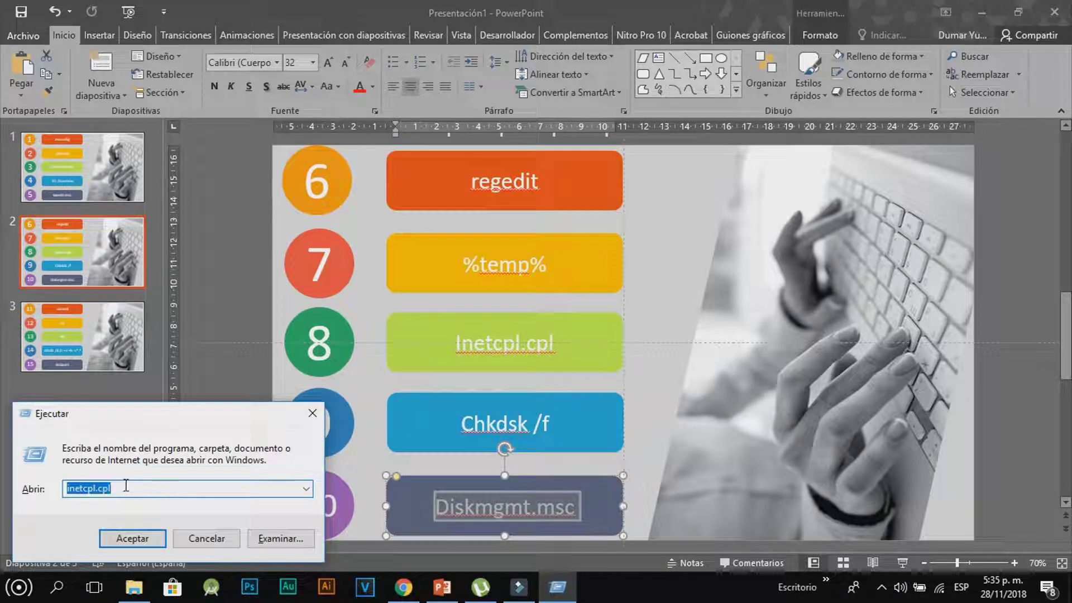
type("diskmgmt.msc")
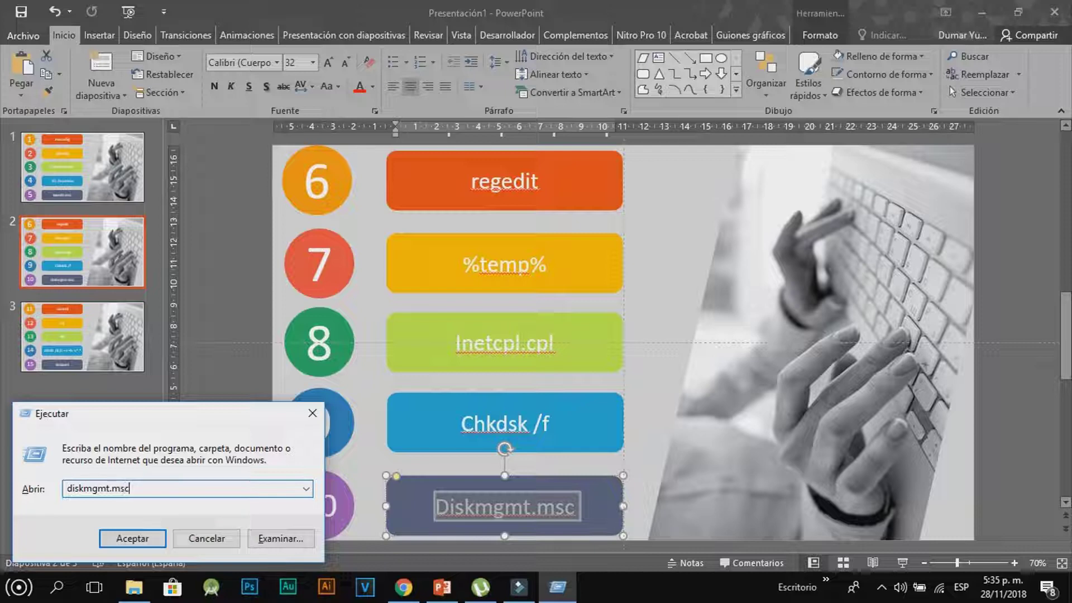
key("Return")
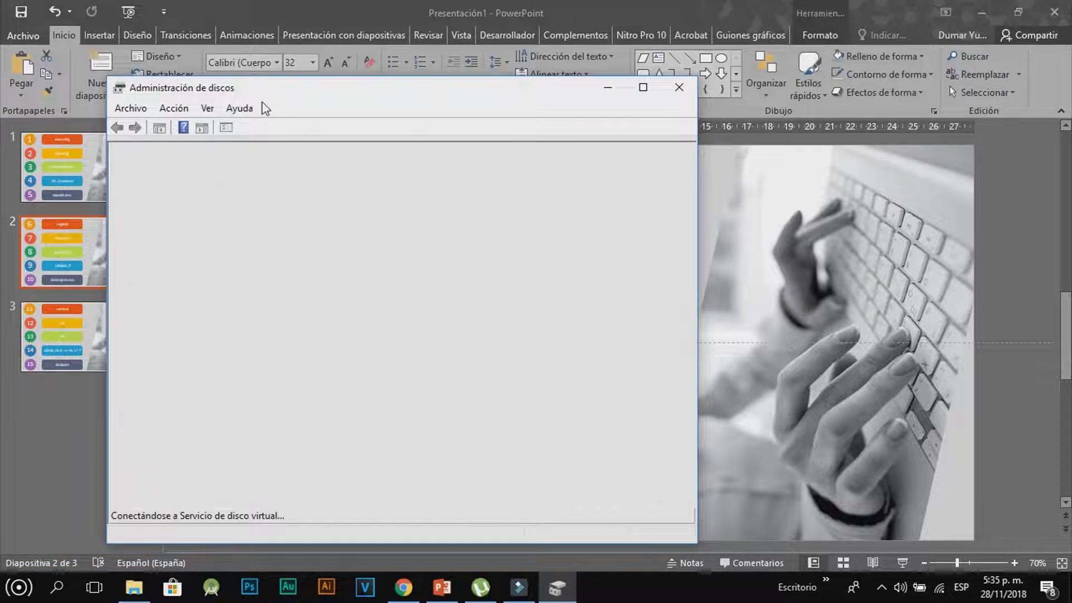
Maximize Disk Management and inspect the 88,10 GB, C:, 100 MB and 450 MB partitions and the CD-ROM 0 row
left_click_drag(278, 98, 528, 67)
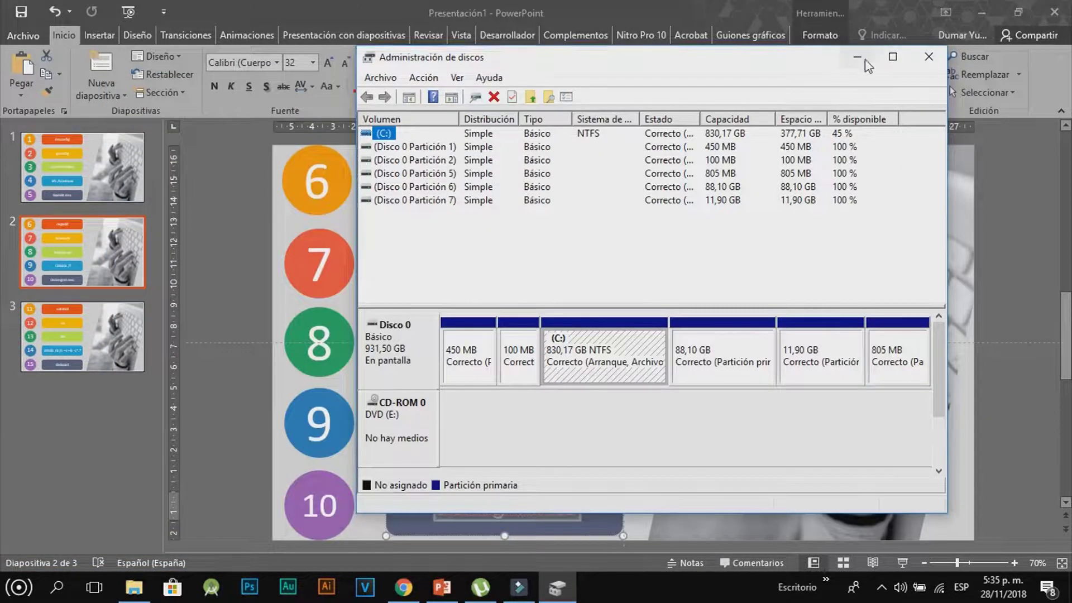
left_click(893, 57)
left_click(678, 296)
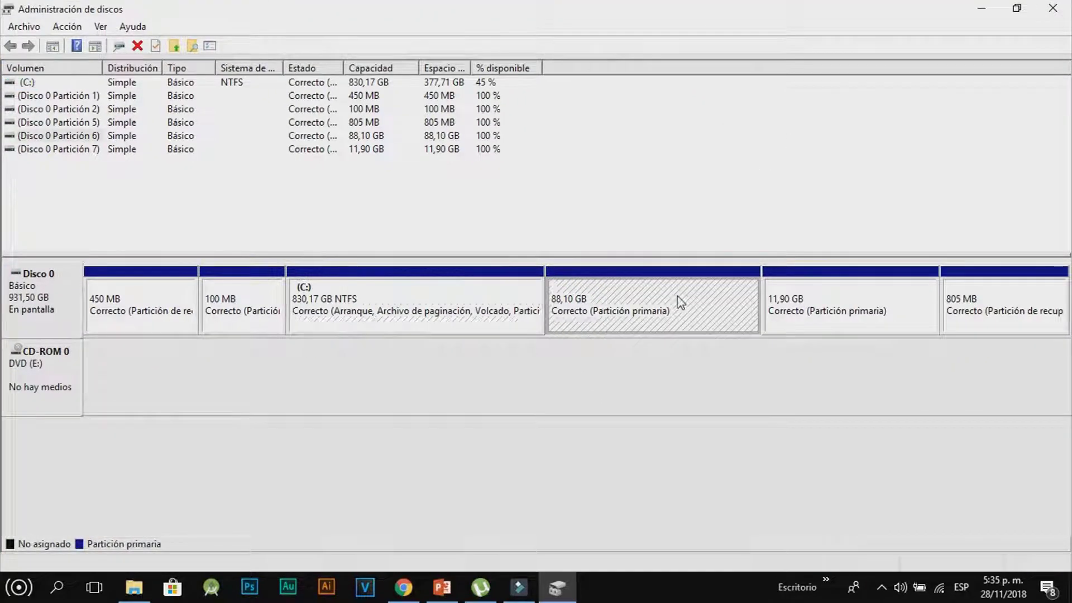
left_click(461, 317)
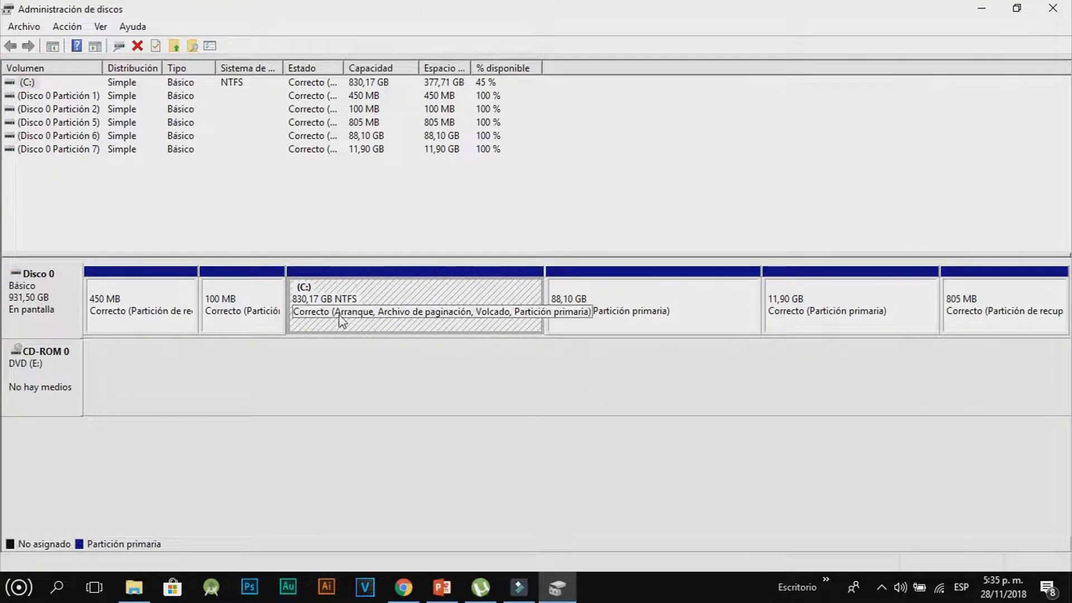
left_click(218, 301)
left_click(144, 319)
left_click(142, 374)
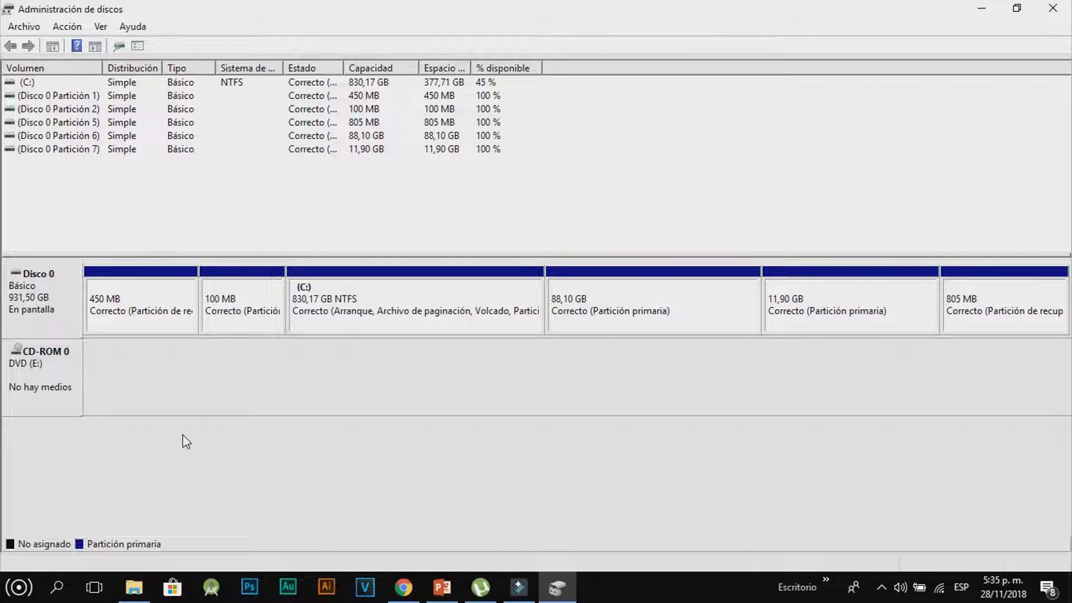
Go through the Disk 0 partitions from C: to the 805 MB recovery partition and back, and close Disk Management
left_click(425, 317)
left_click(577, 308)
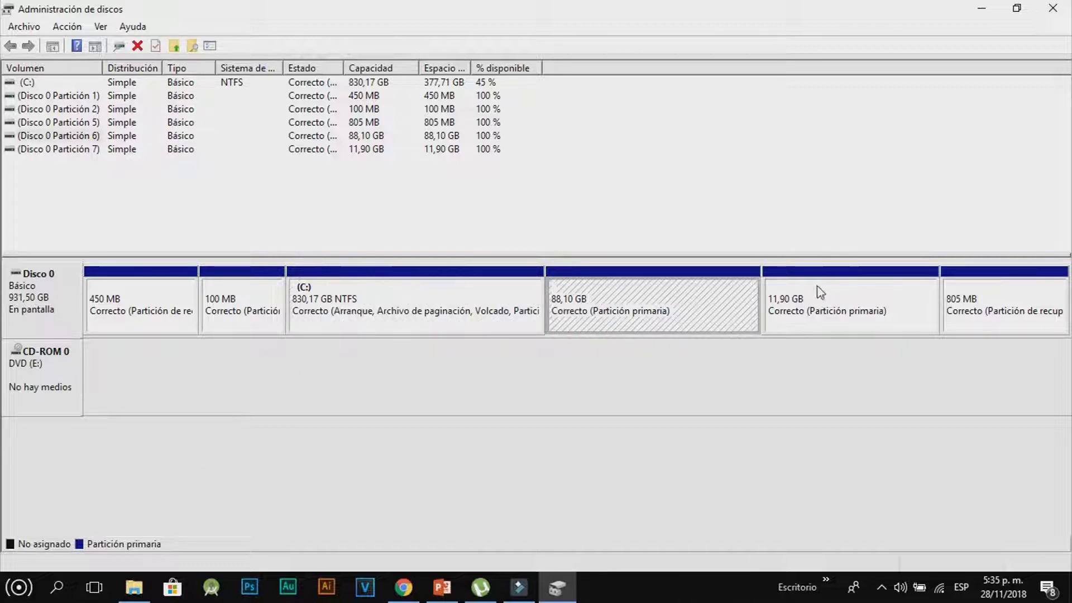
left_click(913, 293)
left_click(985, 308)
left_click(860, 321)
left_click(633, 313)
left_click(406, 326)
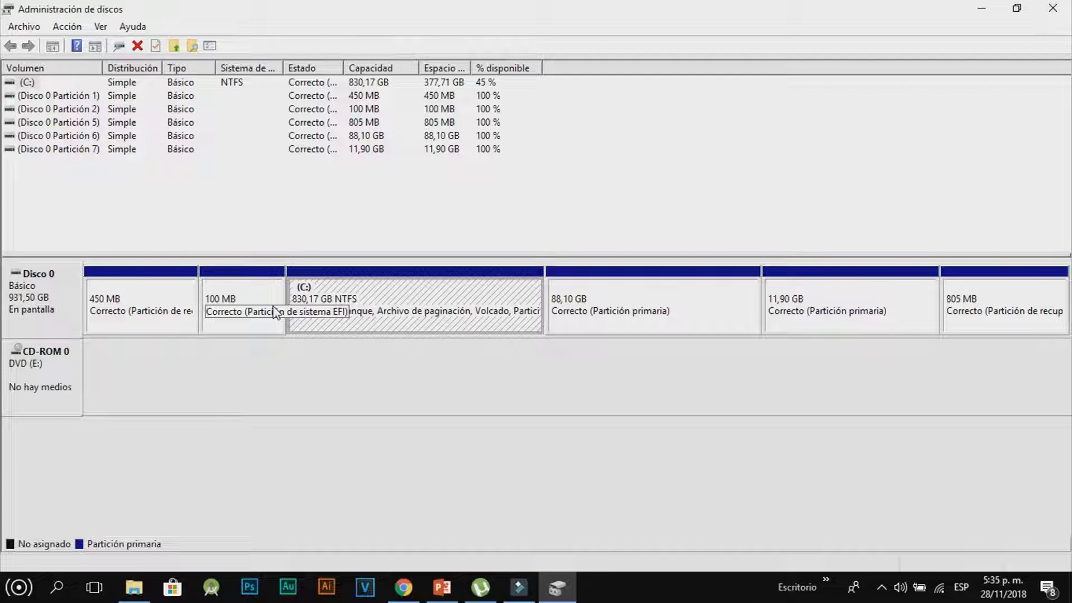
left_click(718, 304)
left_click(815, 307)
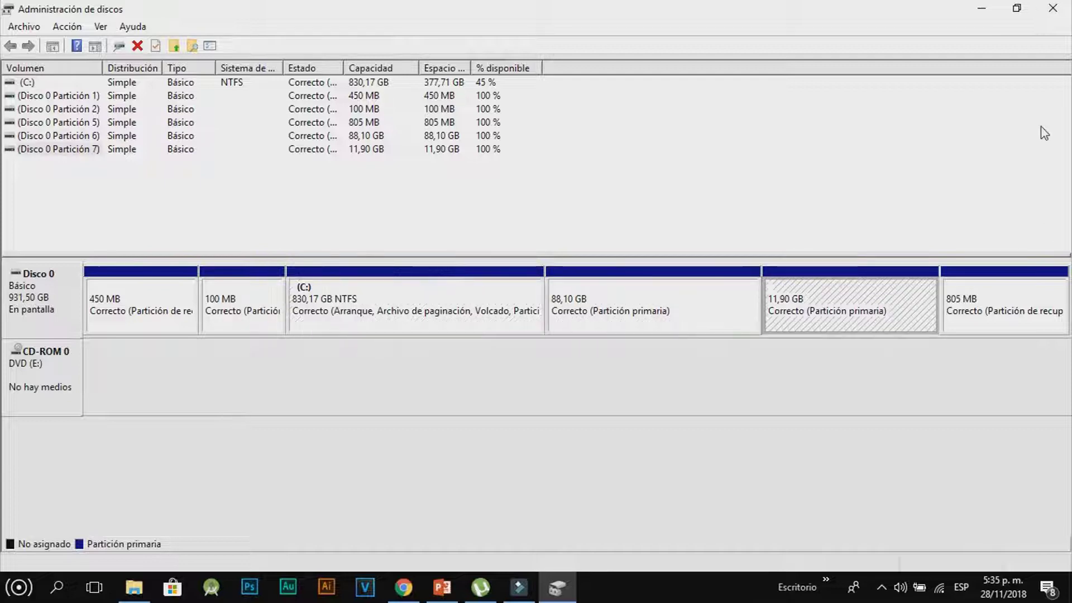
left_click(1065, 5)
Go to entry 11 on slide 3 and open the Control Panel by running control
scroll(610, 230, "down", 1)
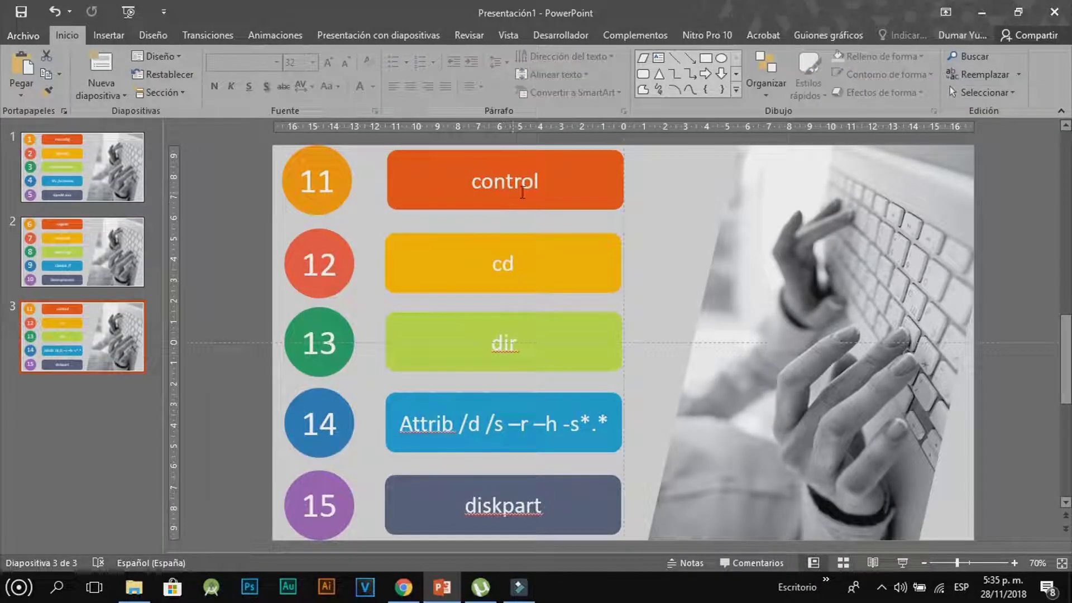
left_click(540, 181)
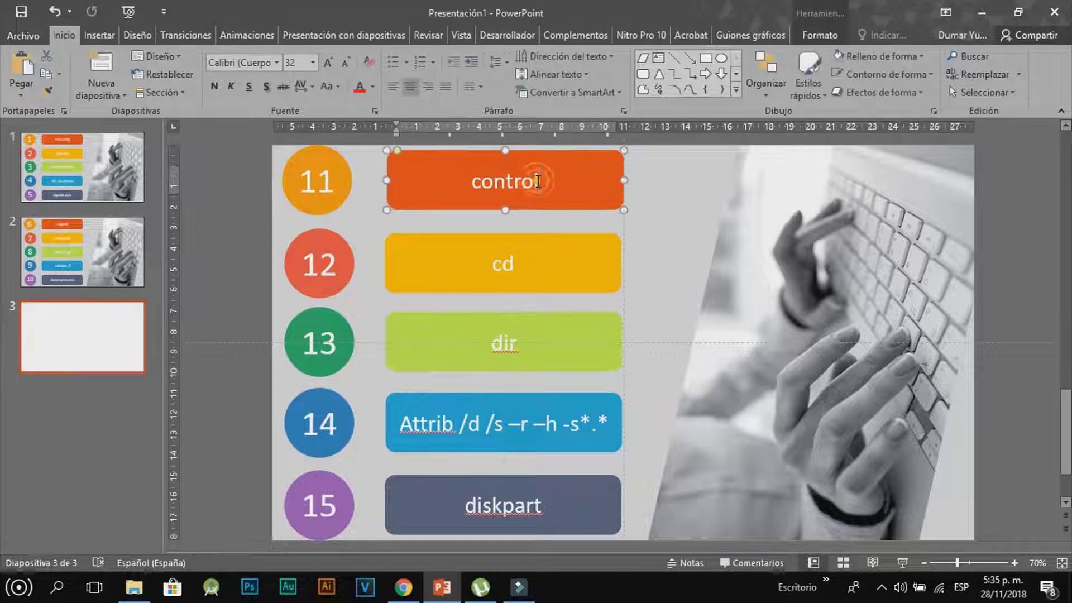
key("super+r")
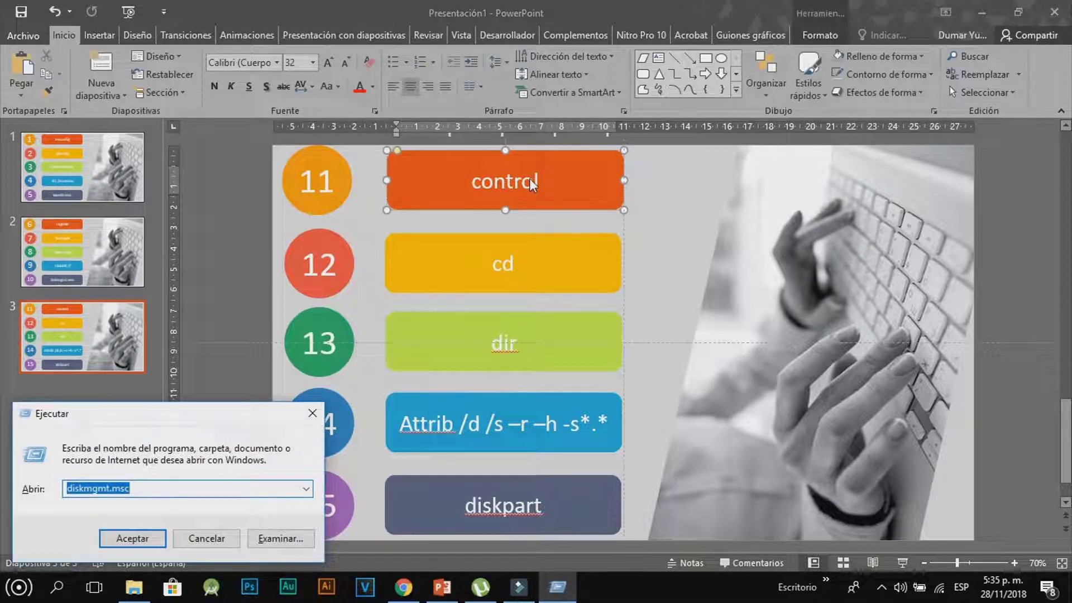
type("control")
key("Return")
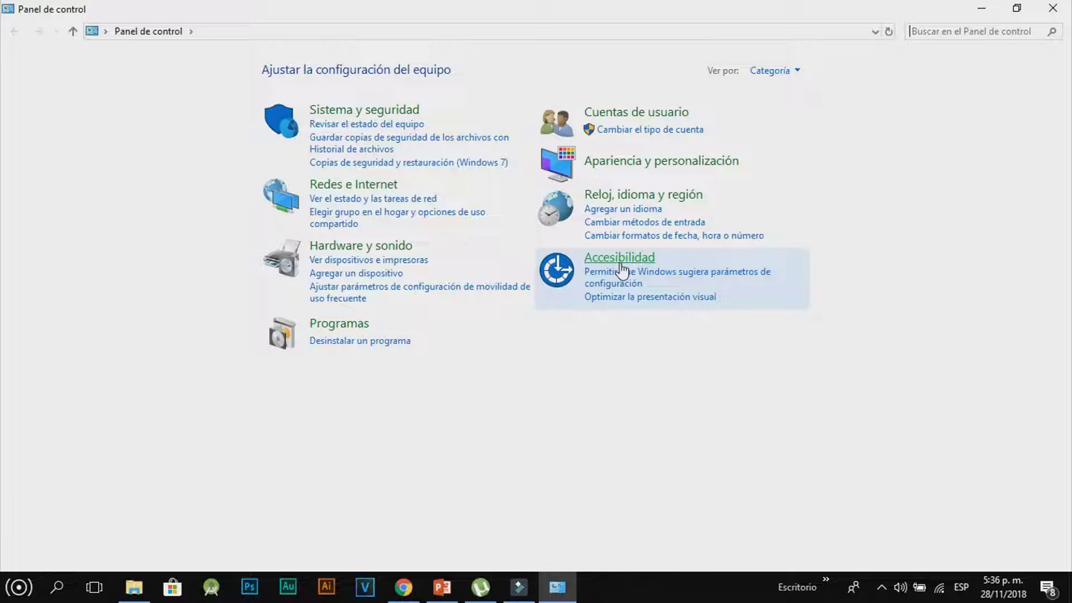
View the Programas category and the list of programs to uninstall, returning to the Control Panel home page
left_click(333, 324)
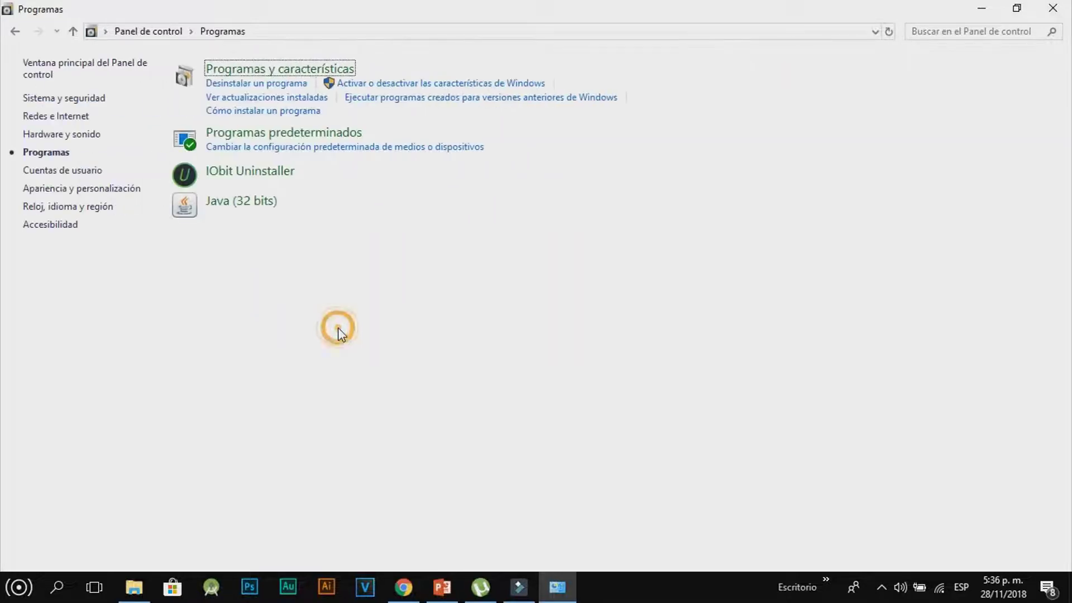
left_click(15, 31)
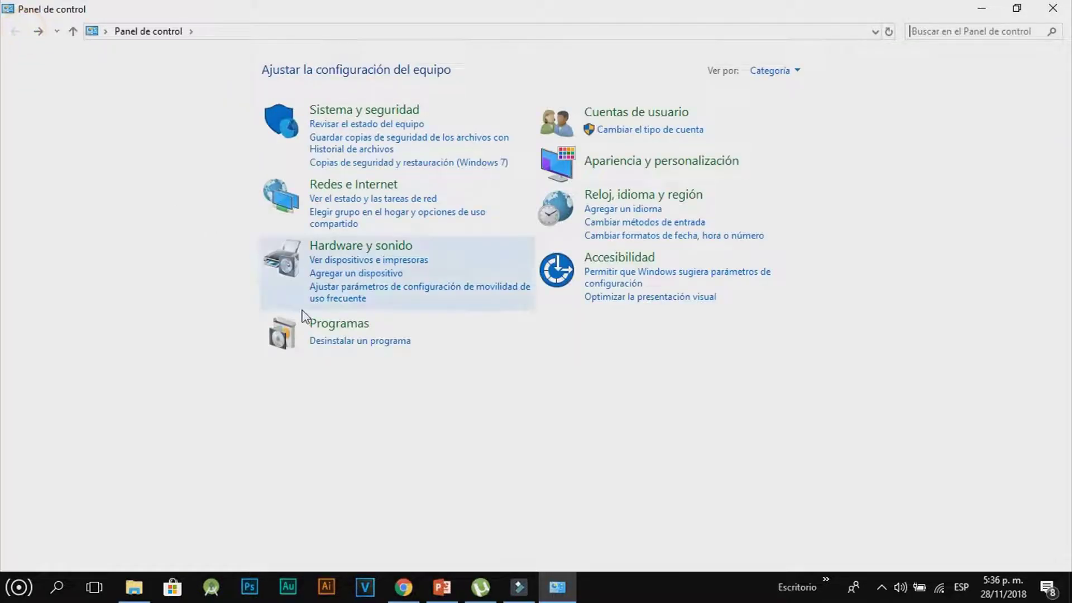
left_click(368, 342)
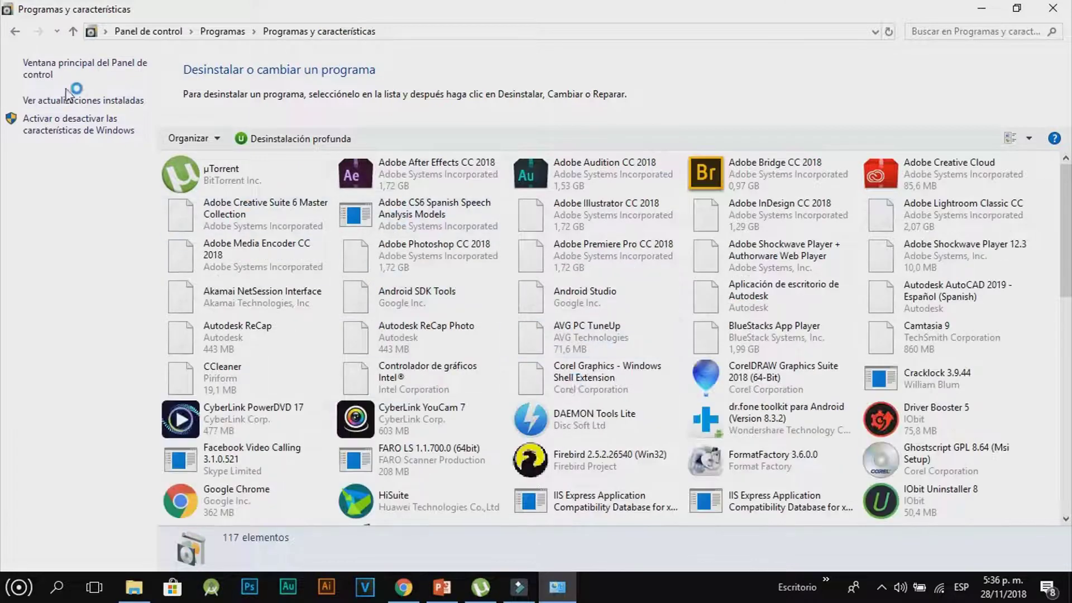
left_click(17, 31)
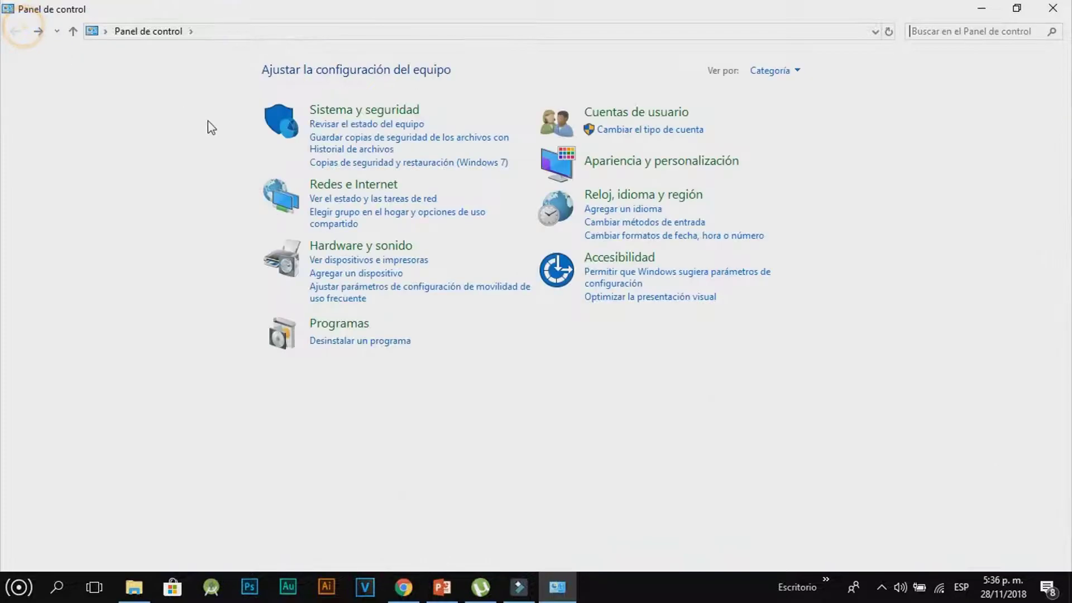
Open Dispositivos e impresoras under Hardware y sonido, show the laptop device's available options, and close the Control Panel
left_click(380, 250)
left_click(272, 70)
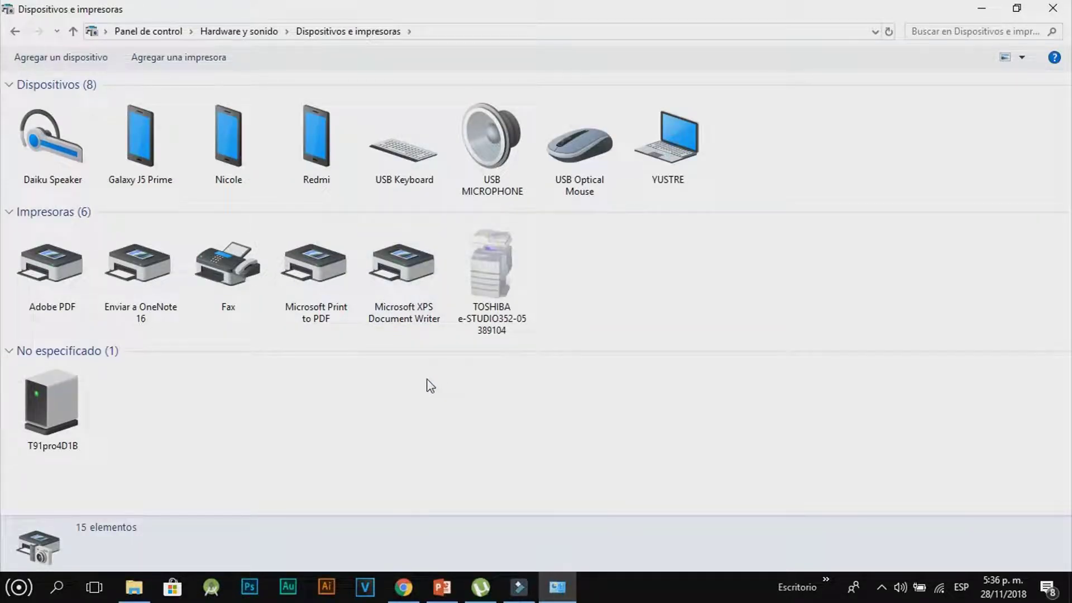
left_click(691, 150)
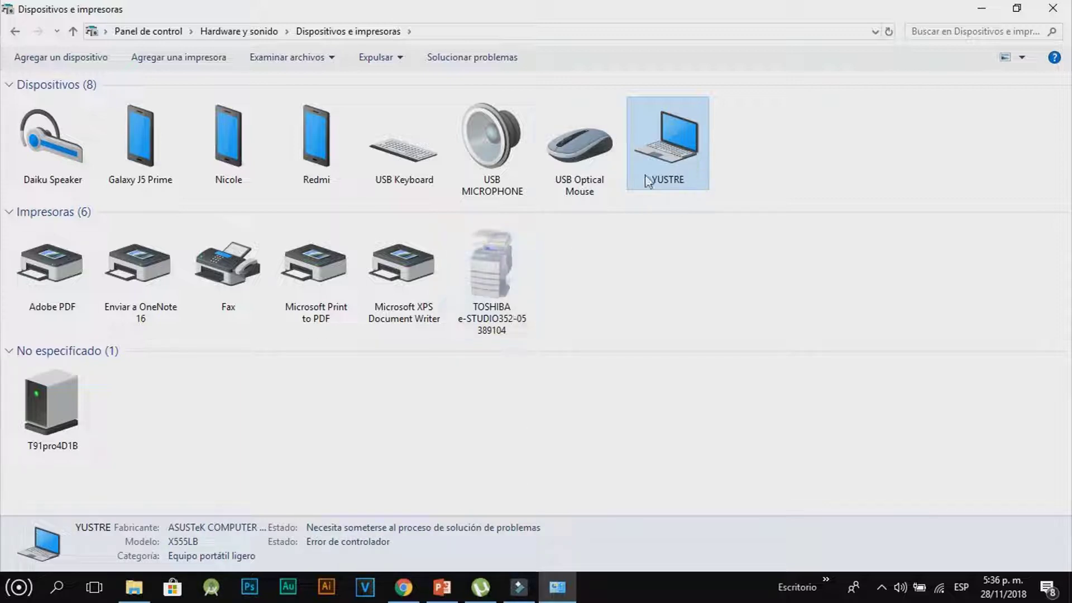
left_click(603, 163)
left_click(666, 165)
double_click(651, 145)
right_click(651, 144)
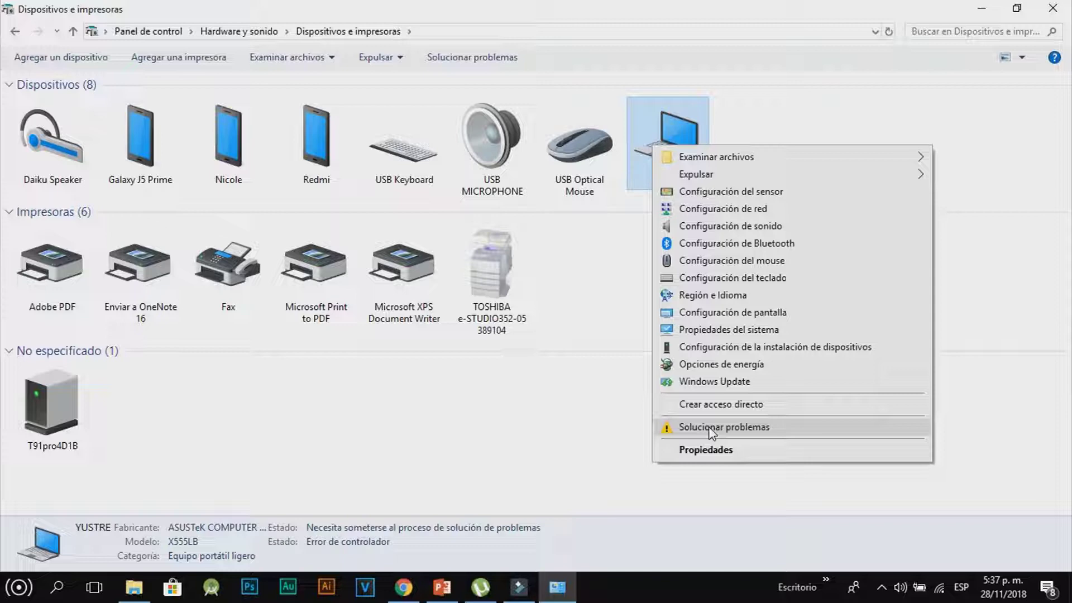
left_click(586, 420)
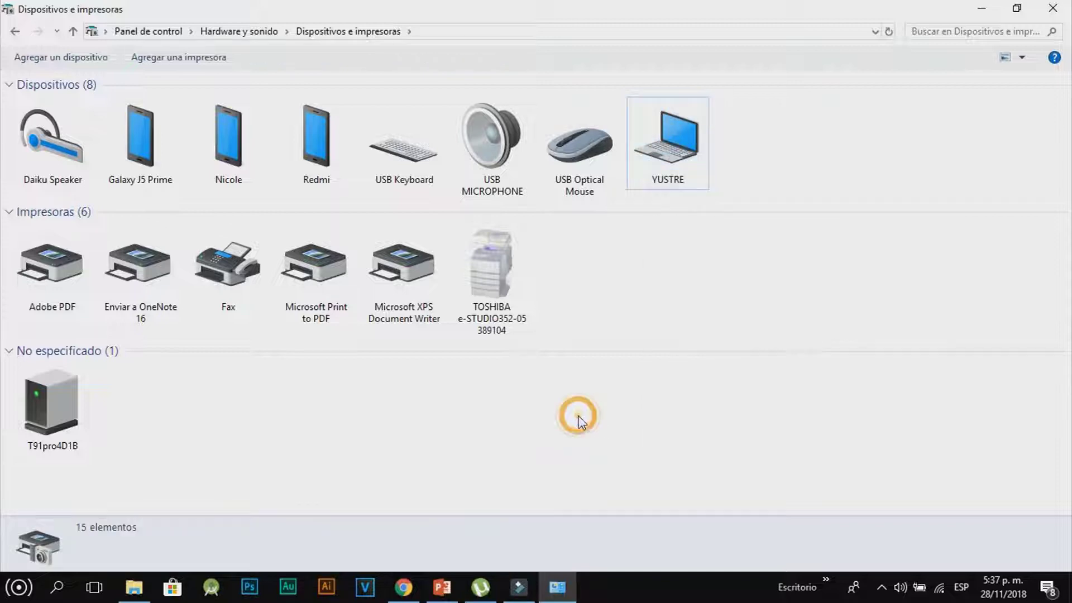
left_click(1051, 7)
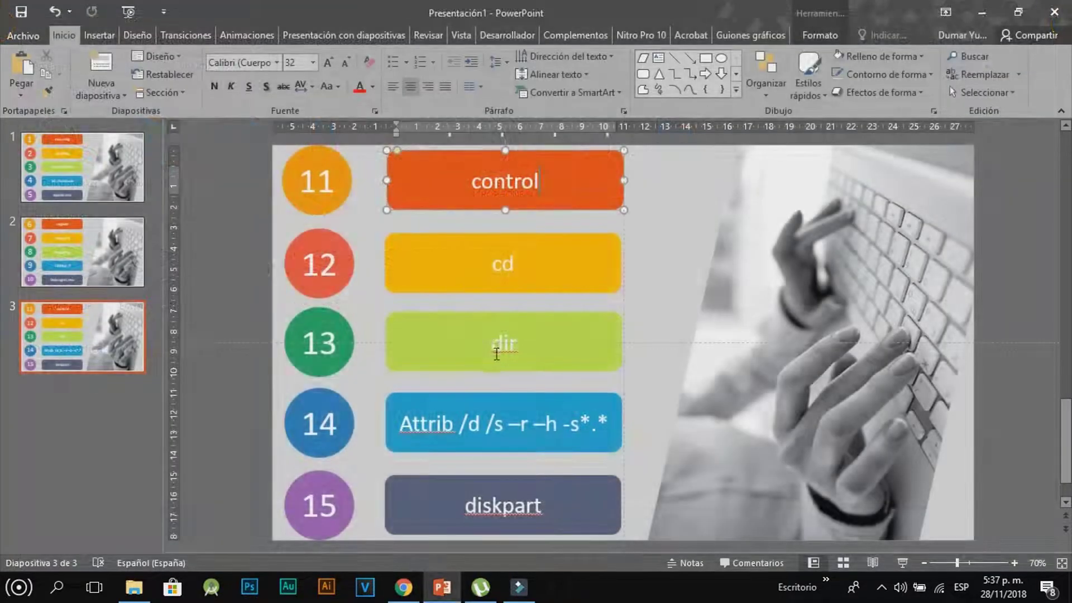
Select the cd text in entry 12 and open the Command Prompt as administrator, placing its window beside the entries
left_click(515, 264)
double_click(489, 263)
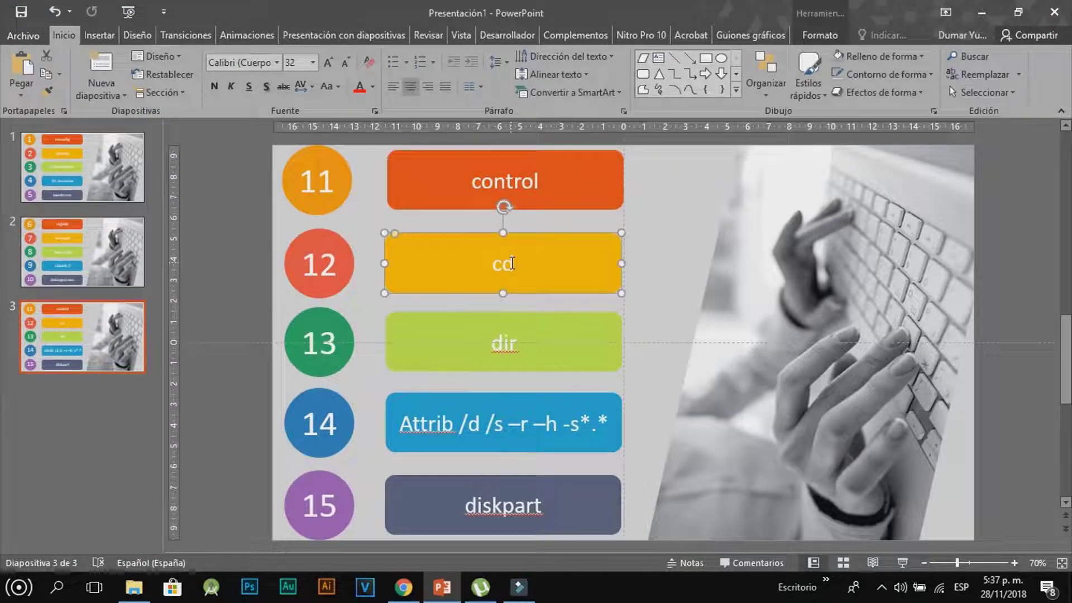
left_click(56, 586)
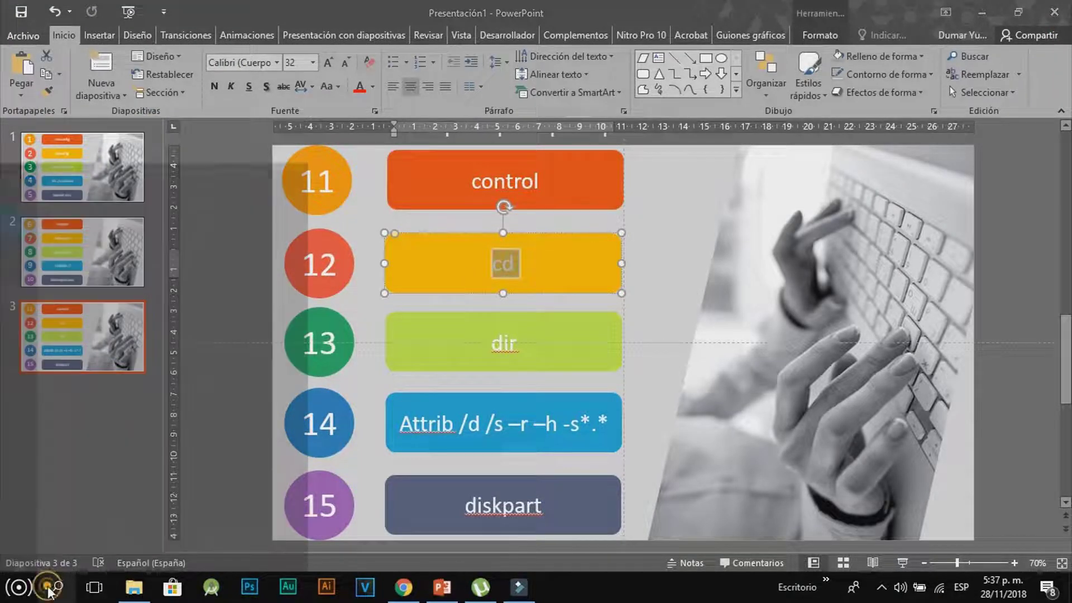
type("cmd")
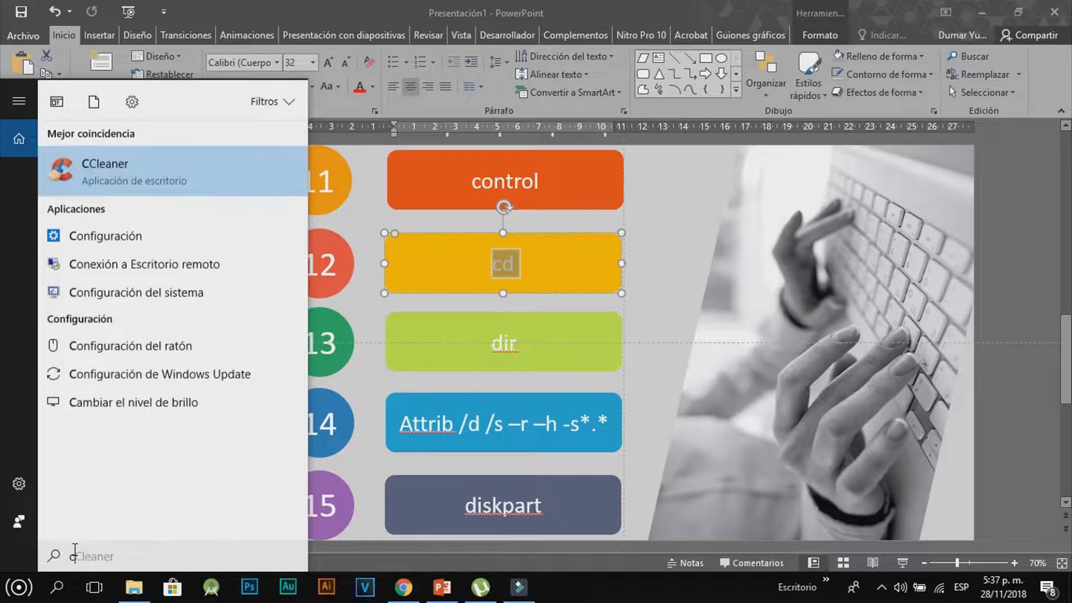
right_click(149, 180)
left_click(192, 205)
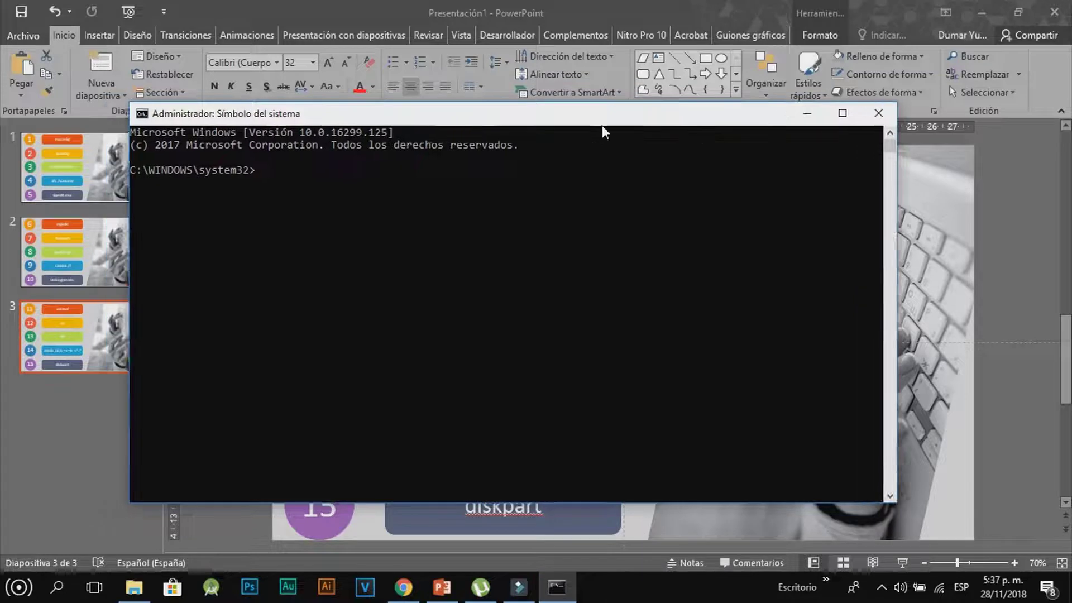
left_click_drag(429, 113, 916, 96)
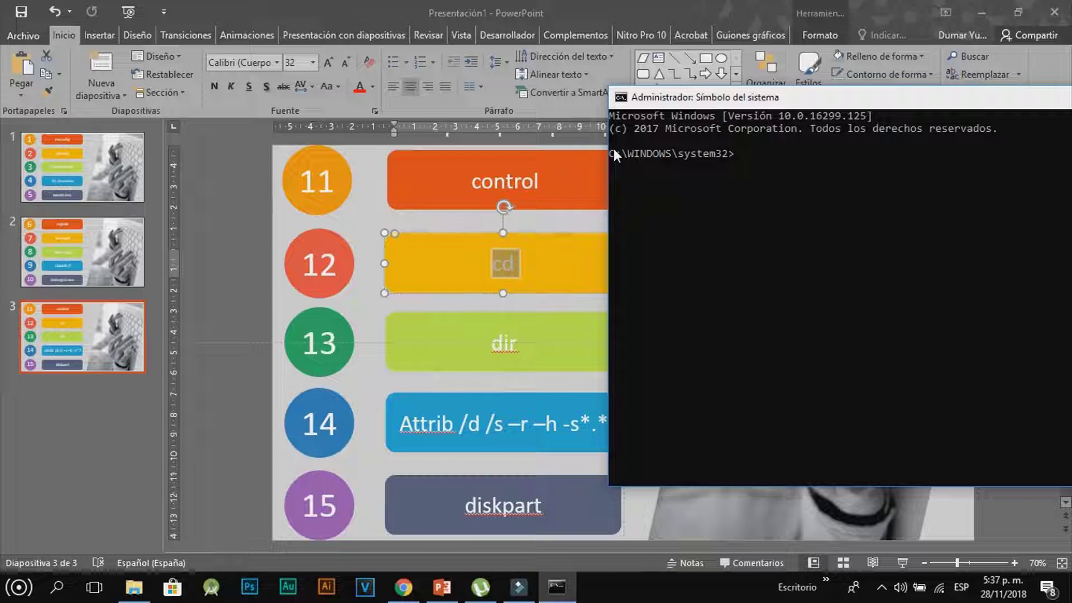
Run cd .. in the Command Prompt to move up one level from the system32 folder
left_click_drag(612, 155, 720, 166)
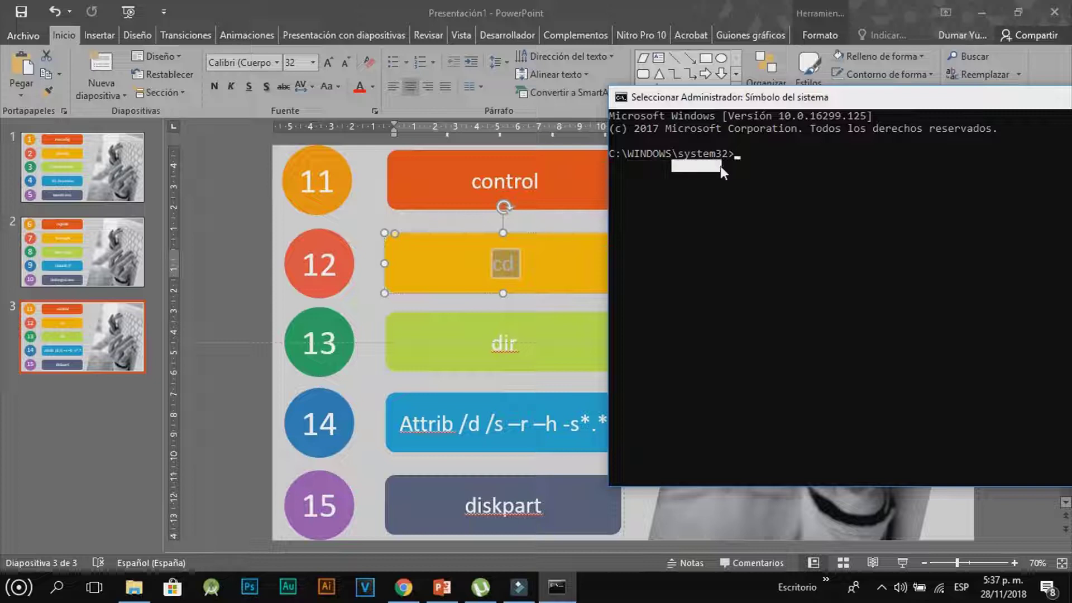
left_click(748, 155)
right_click(730, 153)
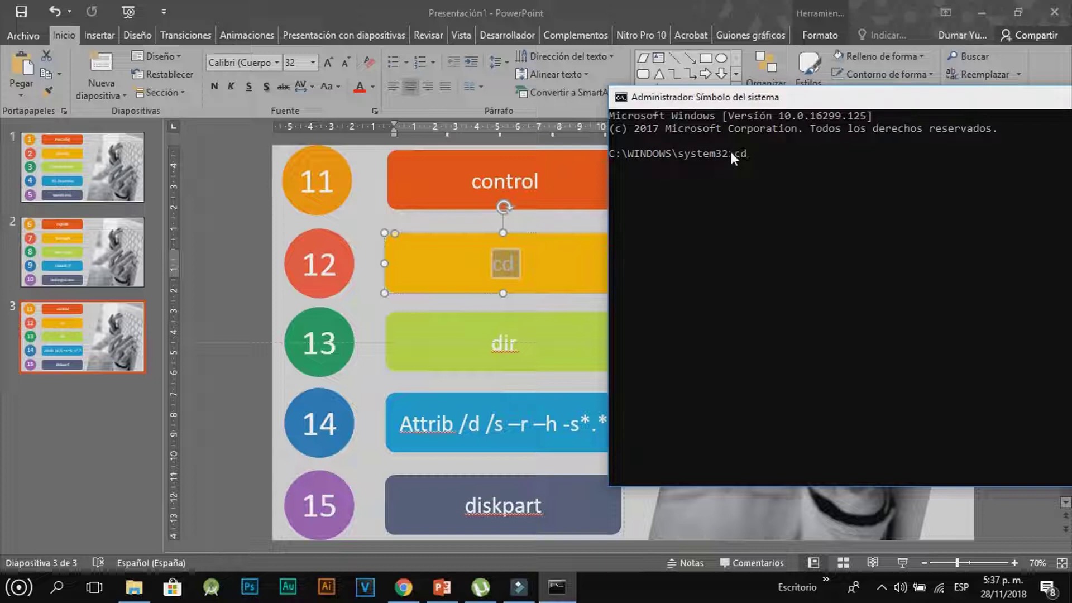
type("..")
key("Return")
Run cd .. from the Windows folder to reach the root of drive C and highlight the root prompt
left_click(675, 179)
left_click_drag(675, 179, 611, 178)
left_click(690, 178)
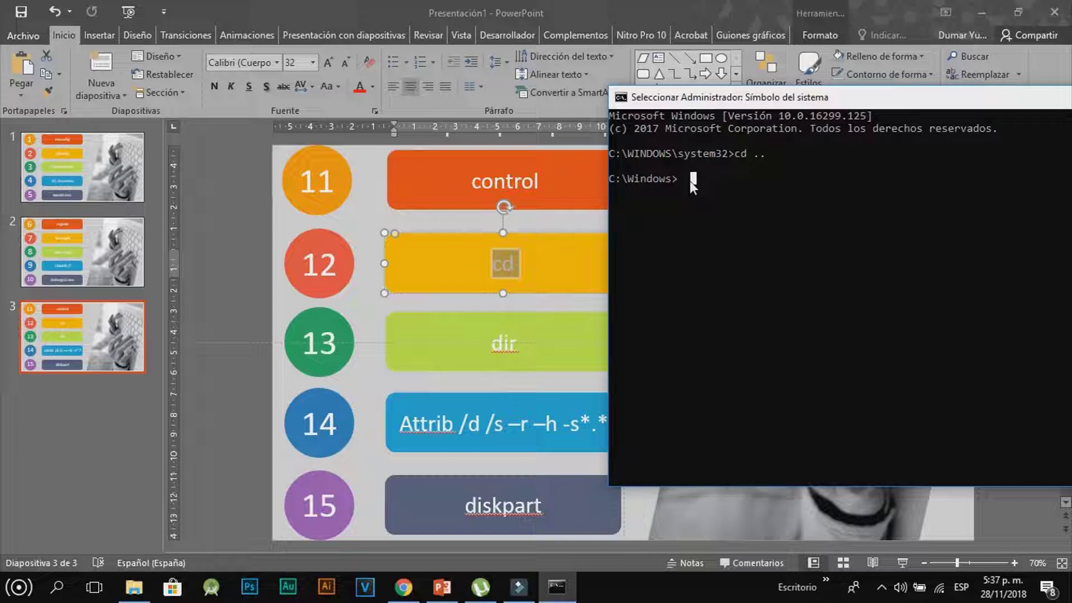
type("cd ..")
key("Return")
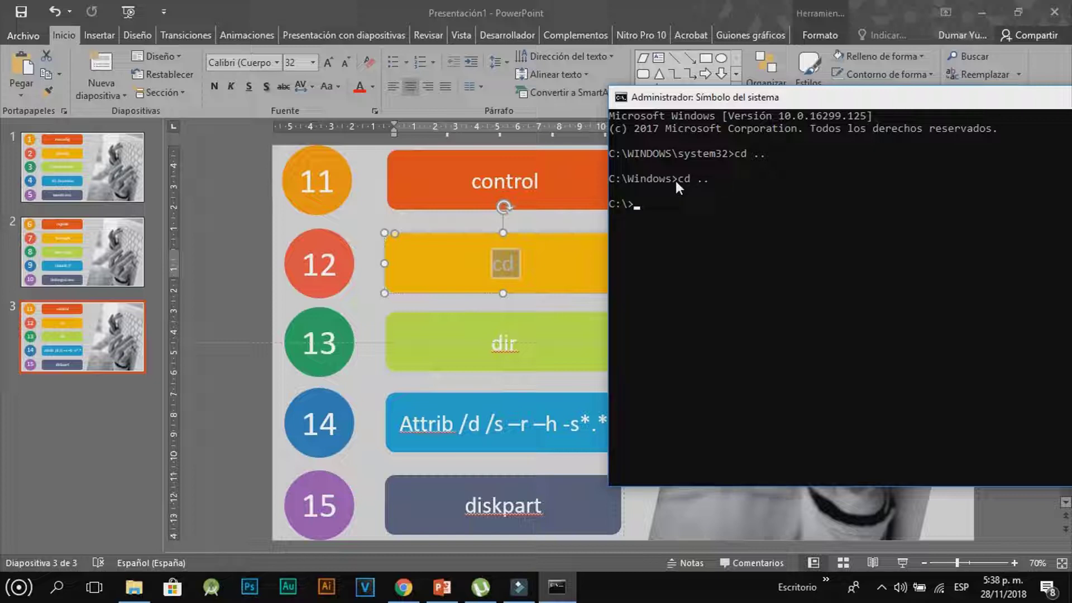
left_click(634, 203)
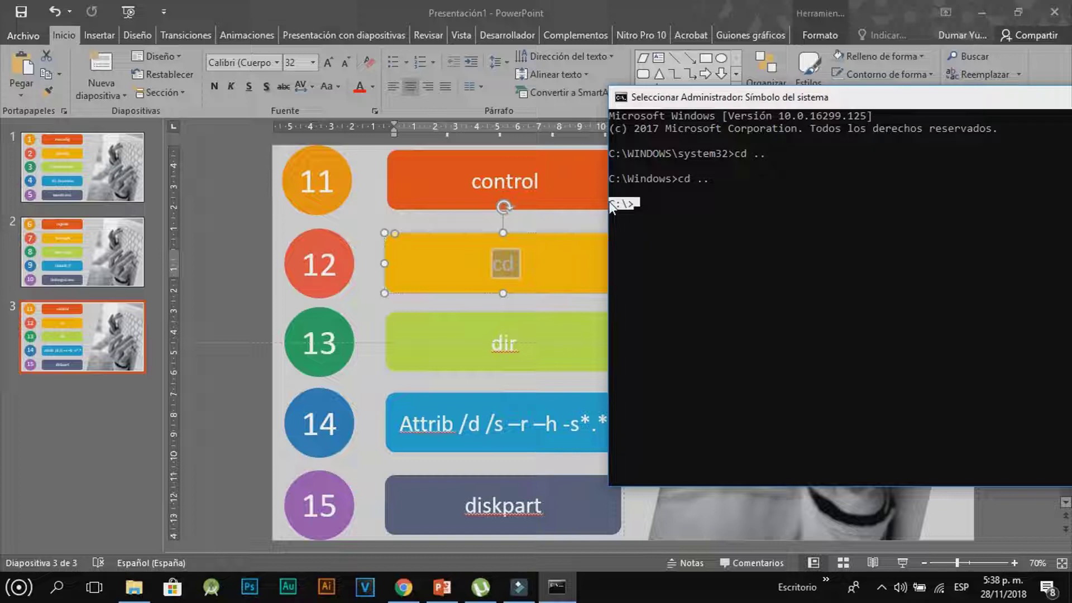
Open Este equipo in File Explorer and select Disco local (C:) to show which drive the prompt refers to
left_click(19, 586)
left_click(283, 397)
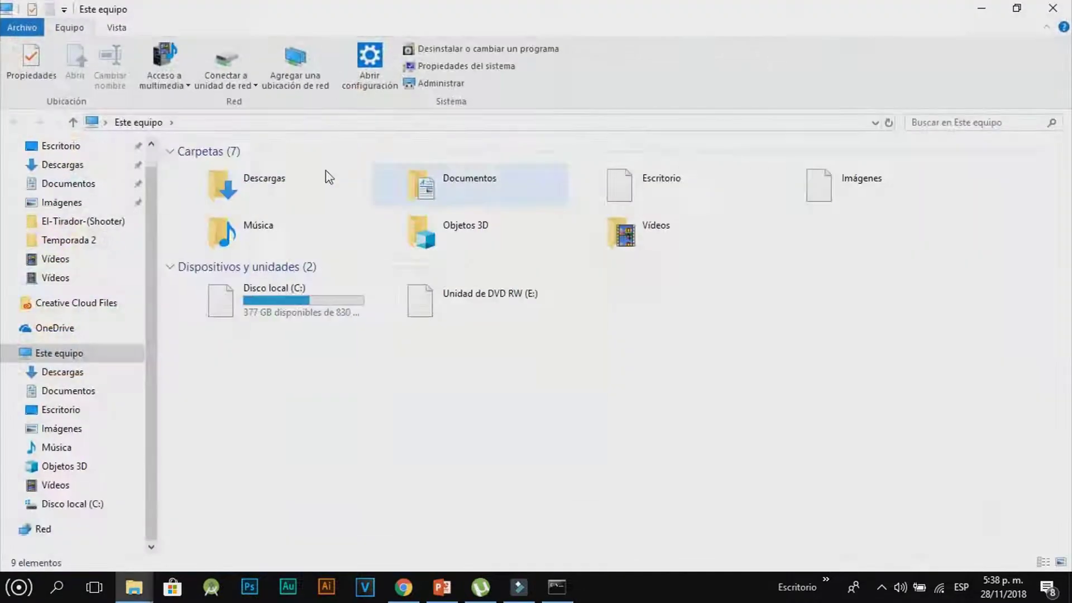
left_click(281, 306)
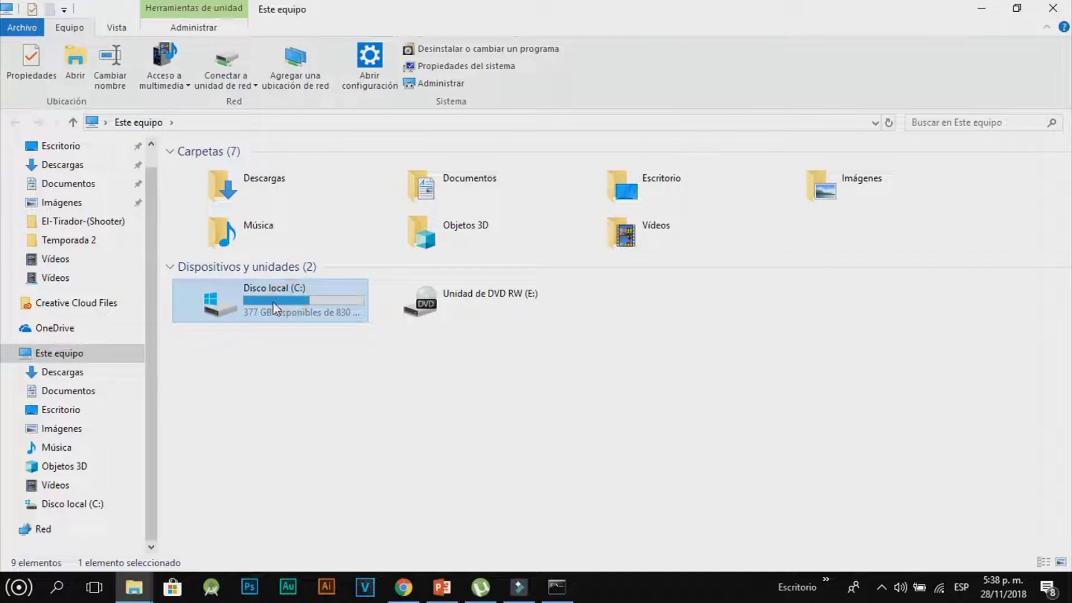
mouse_move(274, 308)
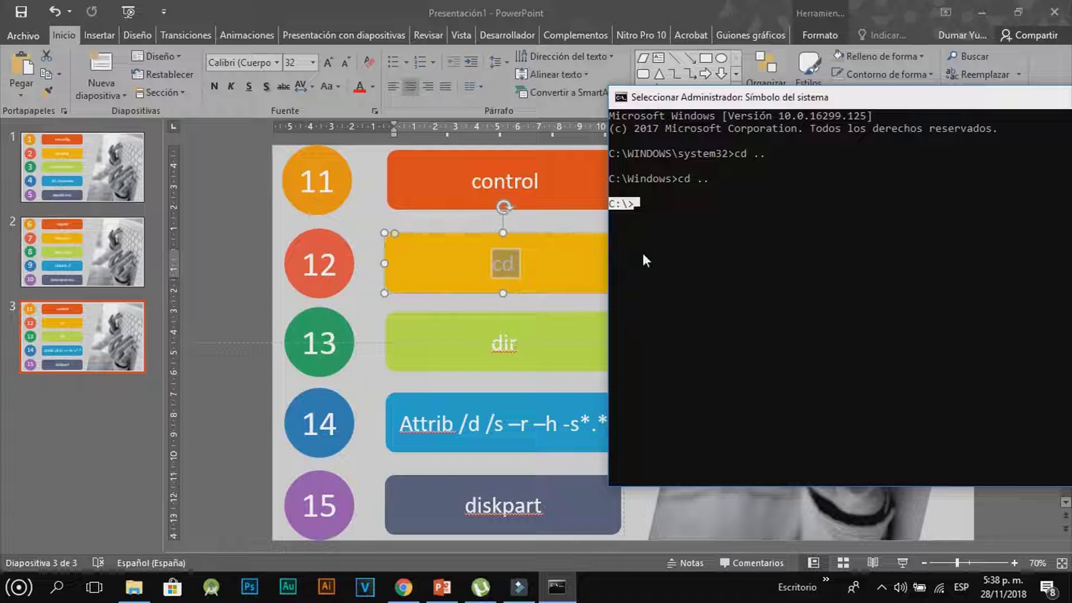
Back in the Command Prompt, list the contents of the drive C root with dir
left_click(641, 202)
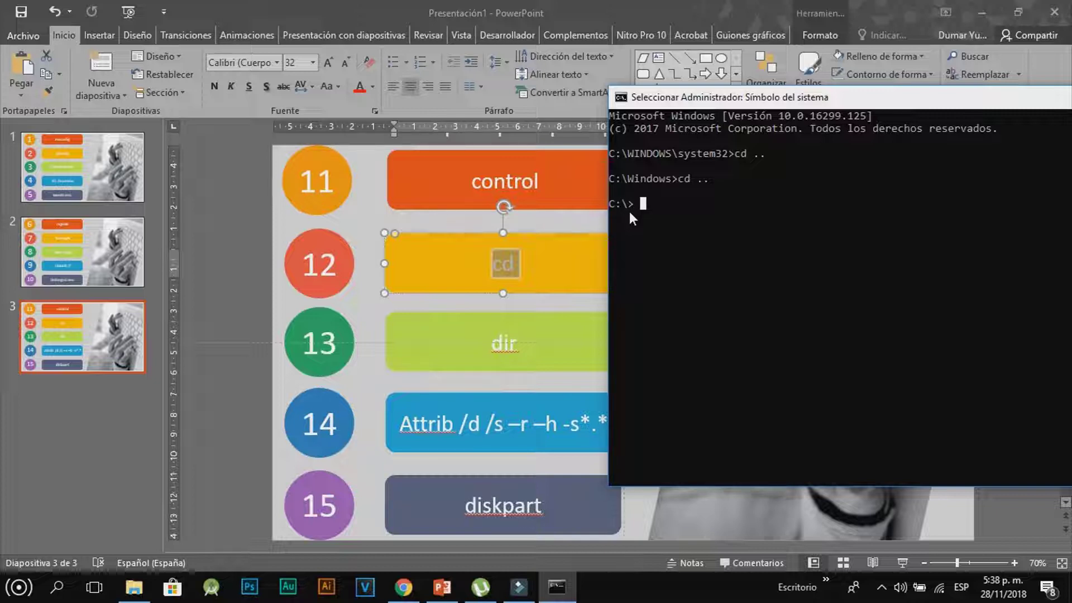
type("dir")
key("Return")
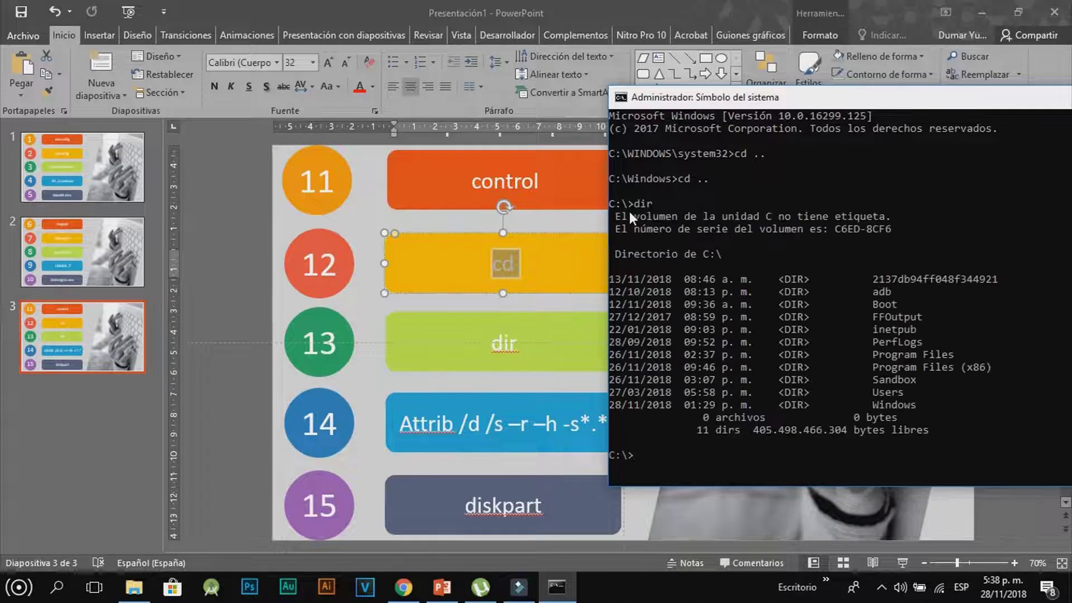